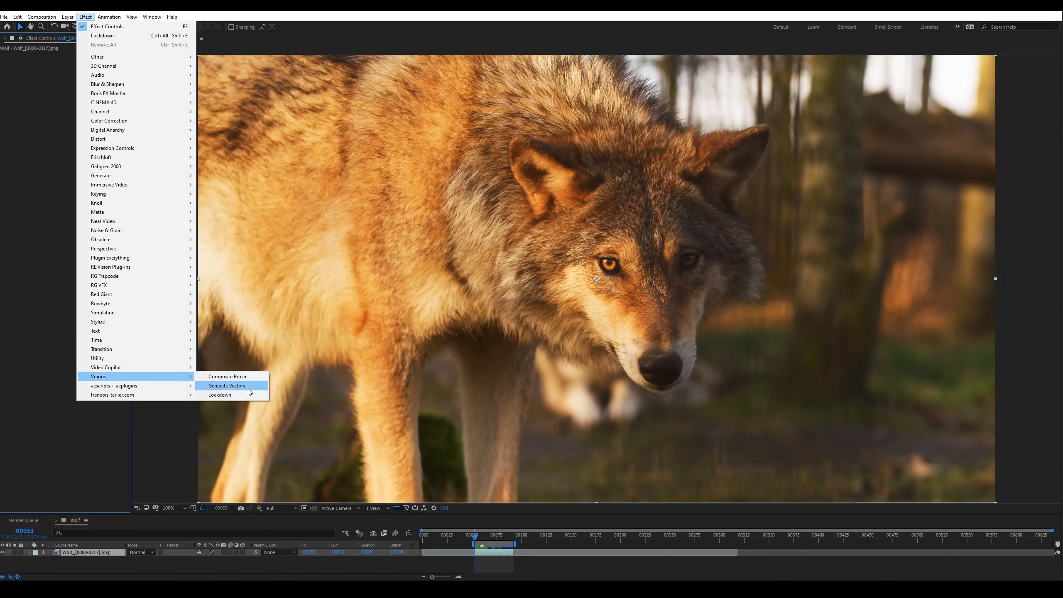
Apply the Lockdown effect to the Wolf_[0000-0317].png layer and widen the effect settings area.
{"action": "left_click", "coordinate": [249, 395]}
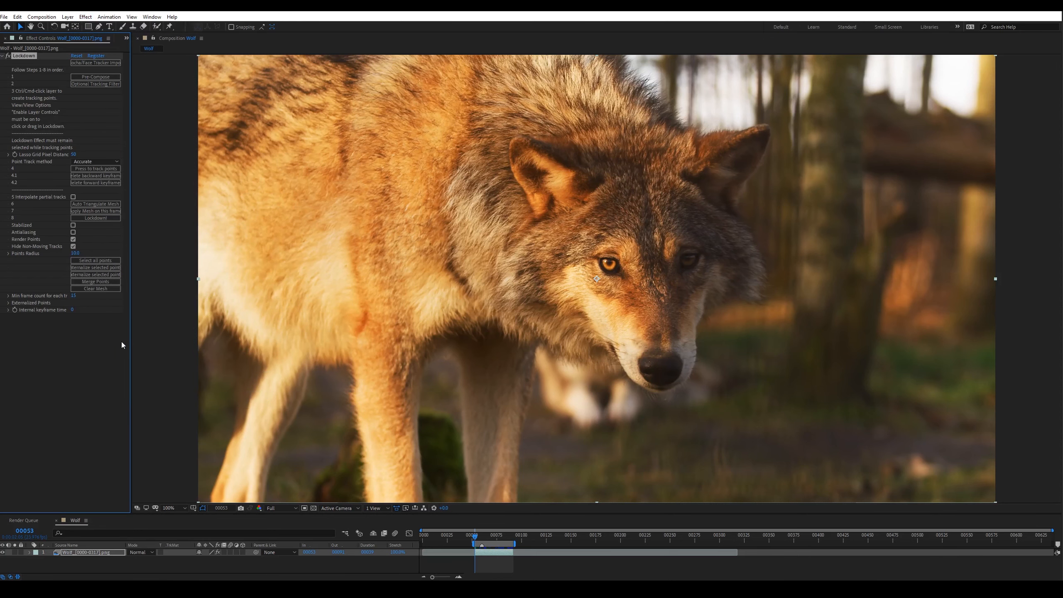
{"action": "left_click_drag", "start_coordinate": [131, 321], "coordinate": [173, 326]}
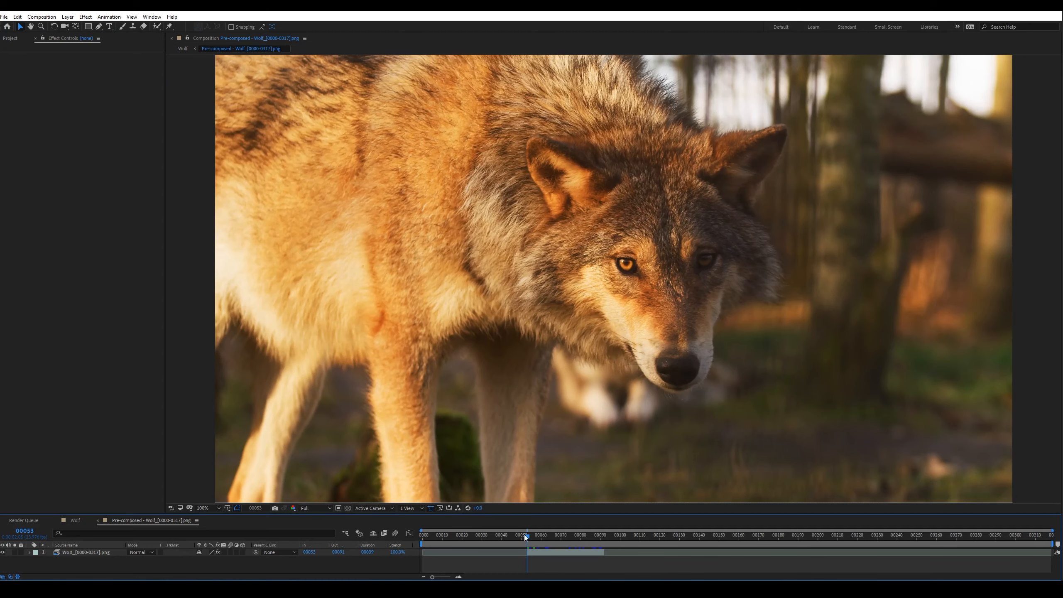
In the pre-composed wolf layer's Lockdown effect at frame 59, set the point track method to Connected Vectors, keeping Extremely Accurate vector tracking.
{"action": "left_click_drag", "start_coordinate": [528, 536], "coordinate": [542, 551]}
{"action": "left_click", "coordinate": [543, 553]}
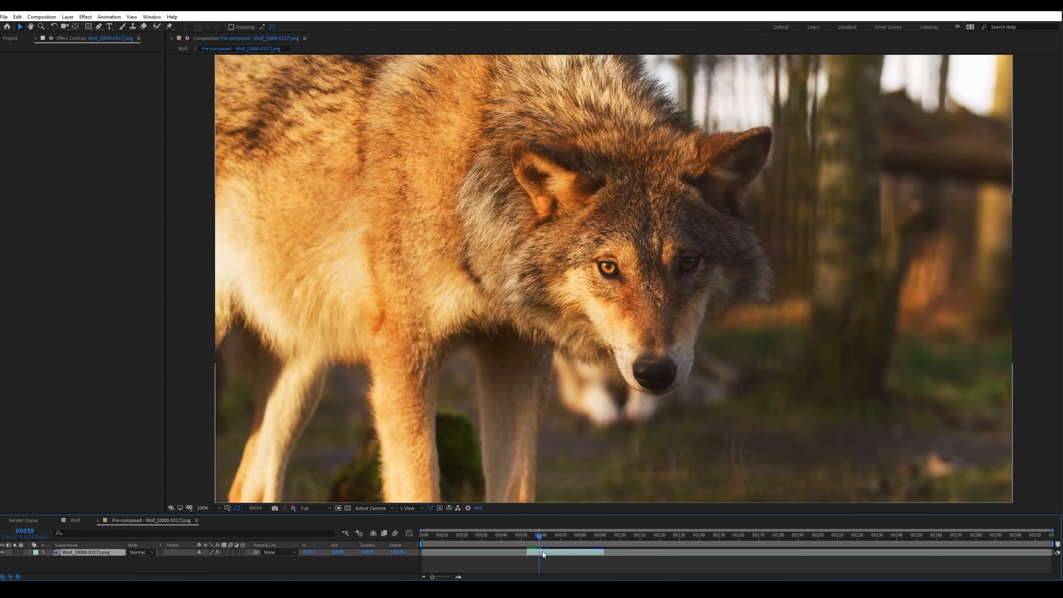
{"action": "left_click", "coordinate": [34, 57]}
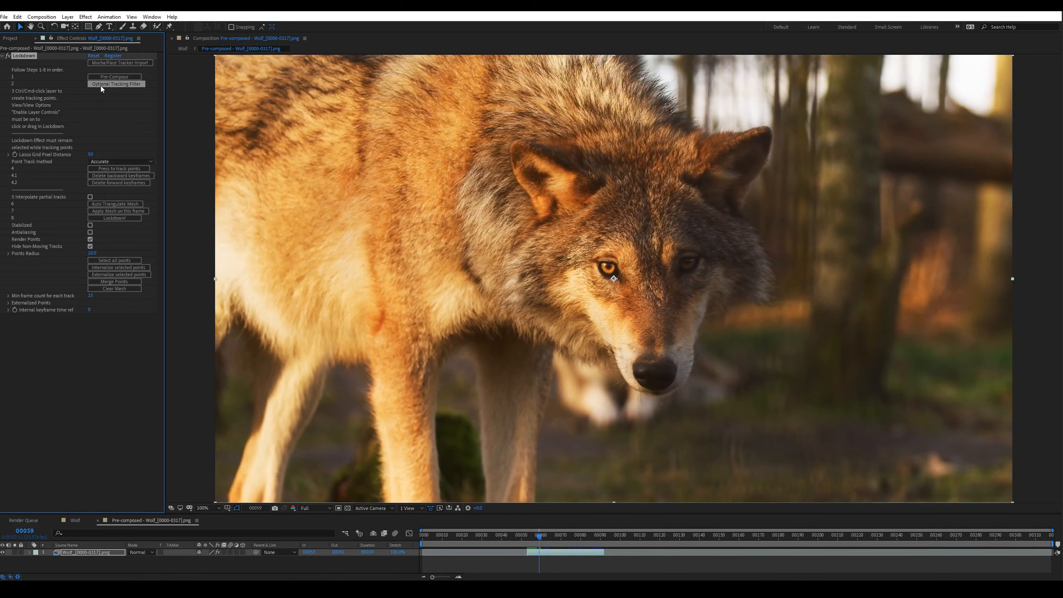
{"action": "left_click", "coordinate": [134, 161]}
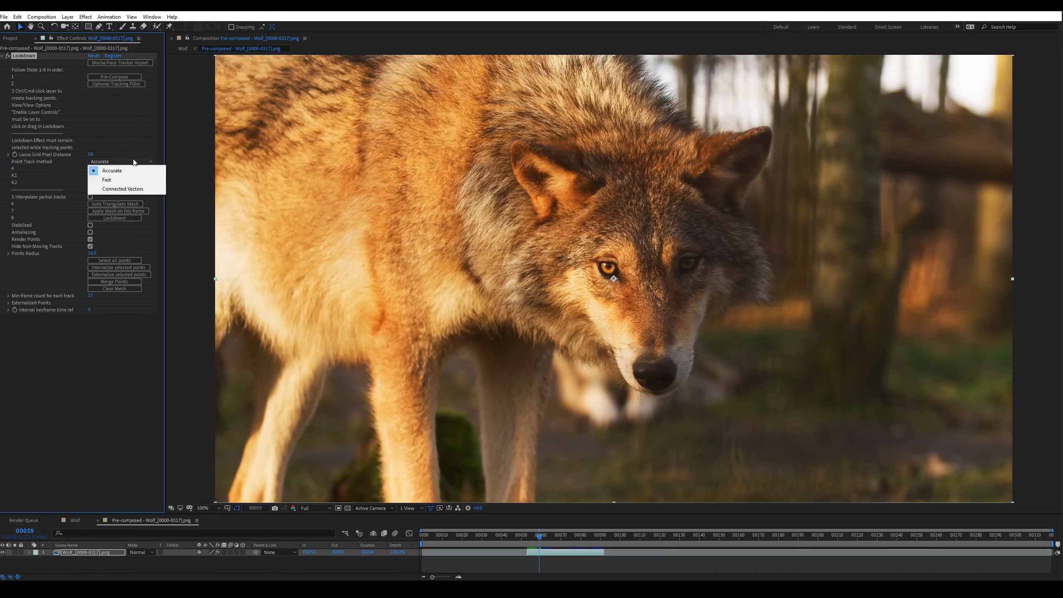
{"action": "left_click", "coordinate": [138, 189]}
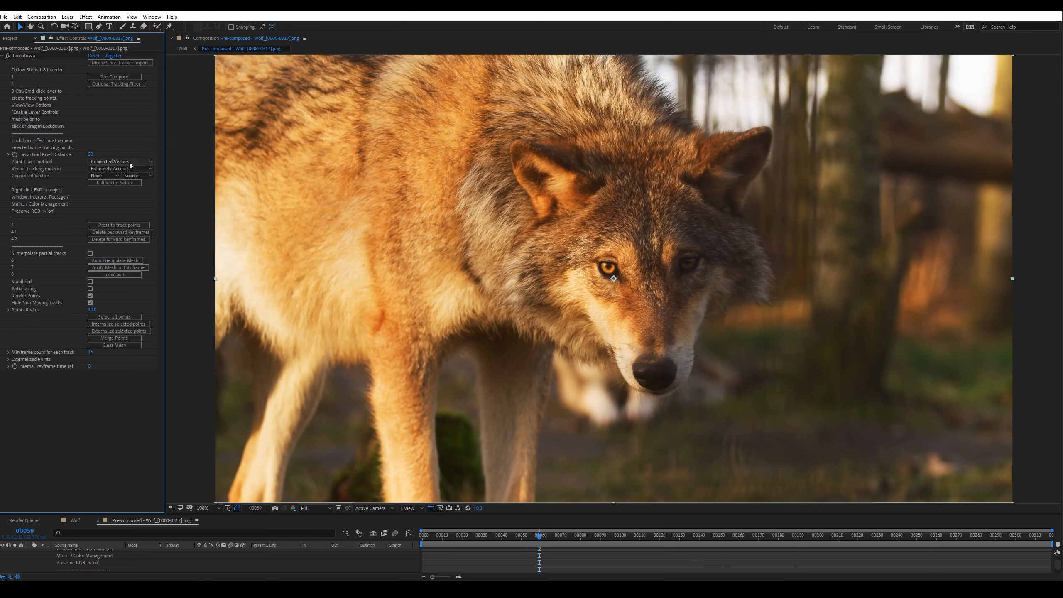
{"action": "left_click", "coordinate": [137, 170]}
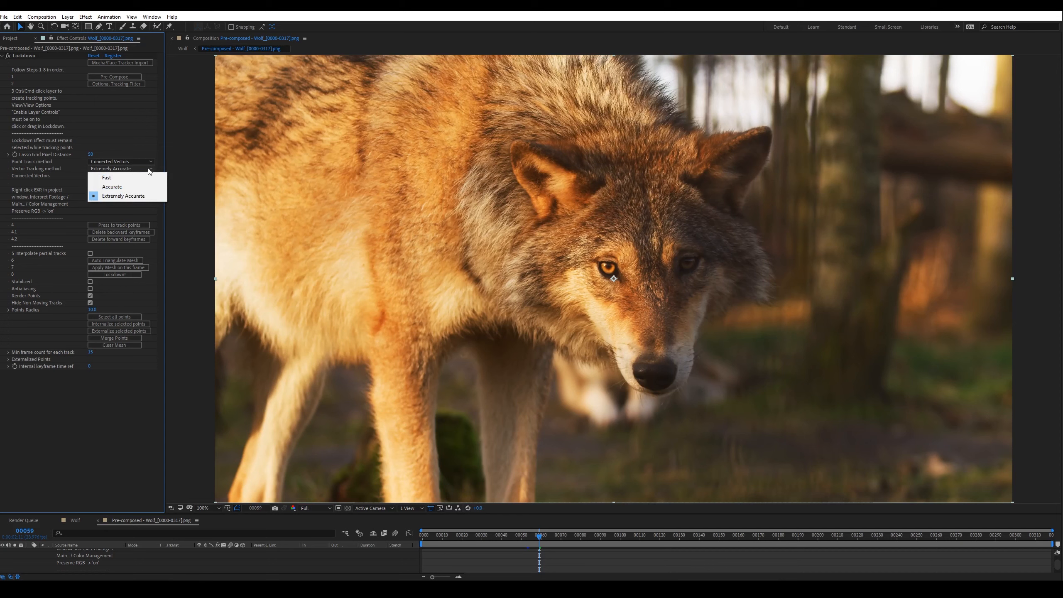
{"action": "left_click", "coordinate": [149, 169]}
Enlarge the timeline area and collapse the wolf layer's expanded properties.
{"action": "left_click_drag", "start_coordinate": [247, 515], "coordinate": [246, 420]}
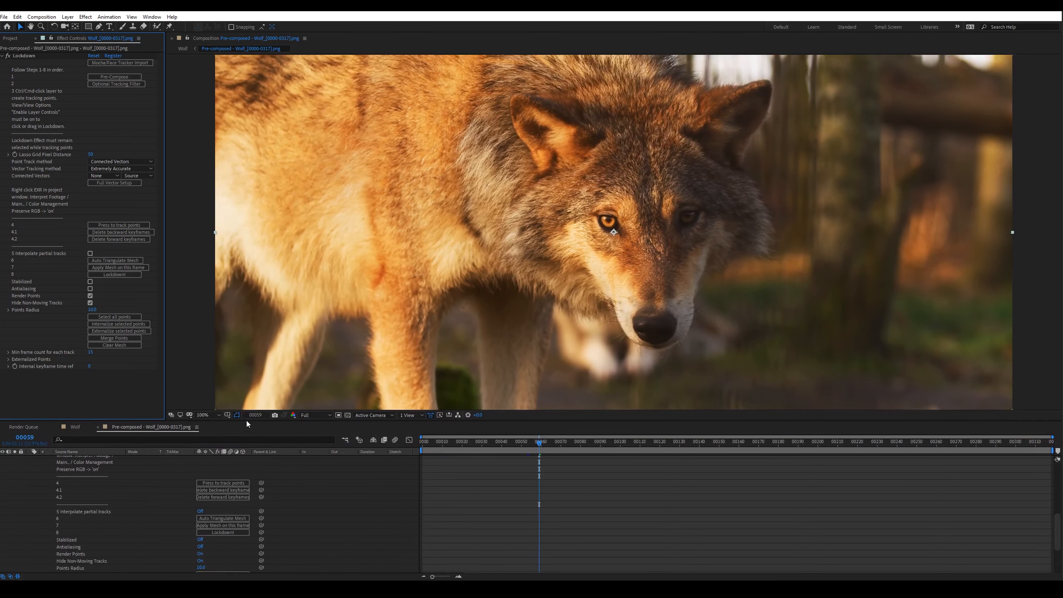
{"action": "scroll", "coordinate": [26, 457], "scroll_direction": "up", "scroll_amount": 5}
{"action": "left_click", "coordinate": [29, 459]}
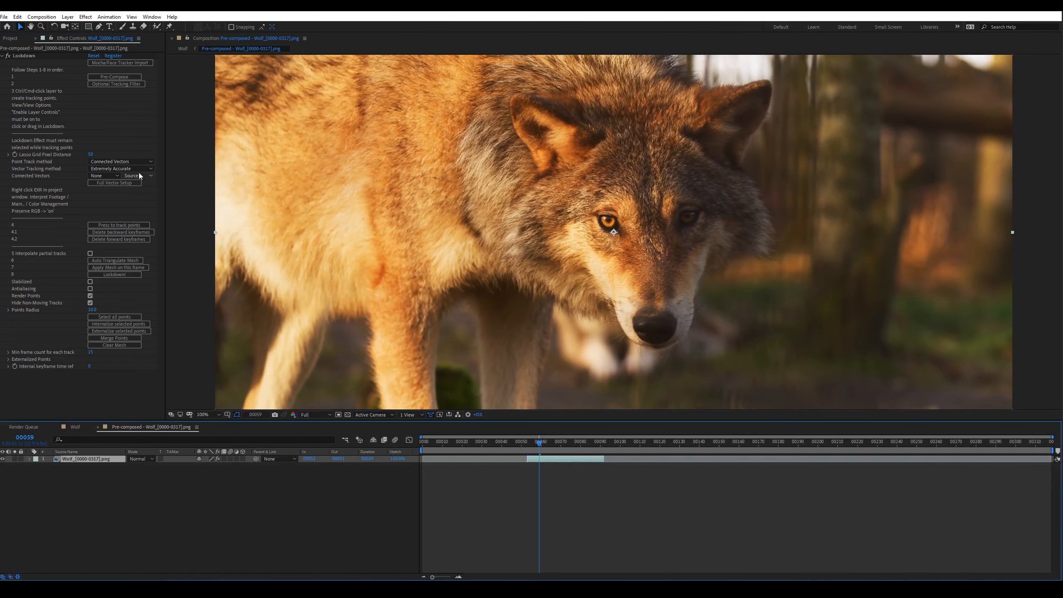
Run Lockdown's Full Vector Setup on the wolf layer and acknowledge both script alerts.
{"action": "left_click", "coordinate": [120, 184]}
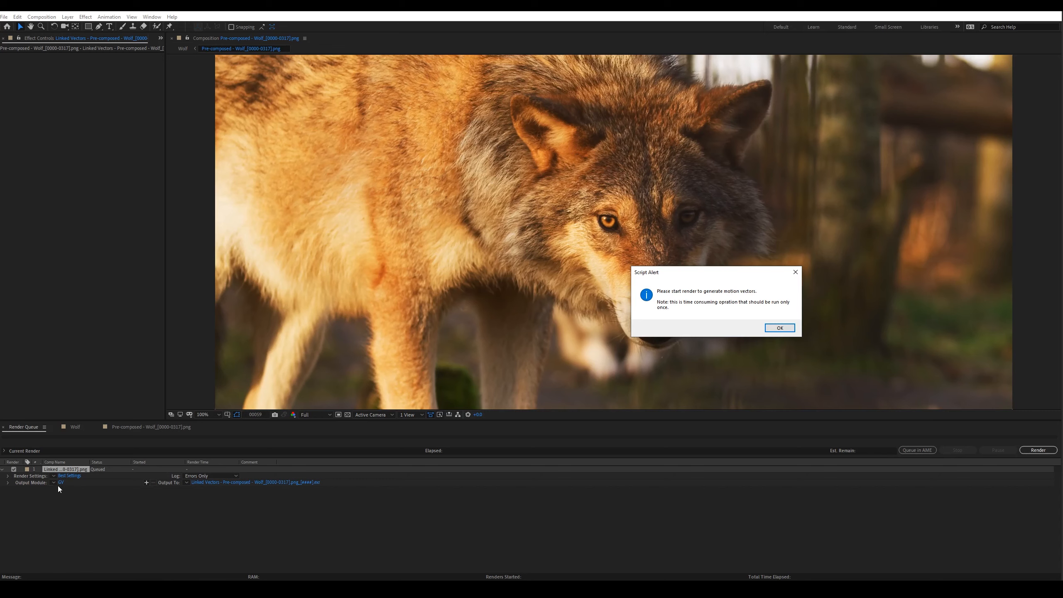
{"action": "left_click", "coordinate": [771, 331]}
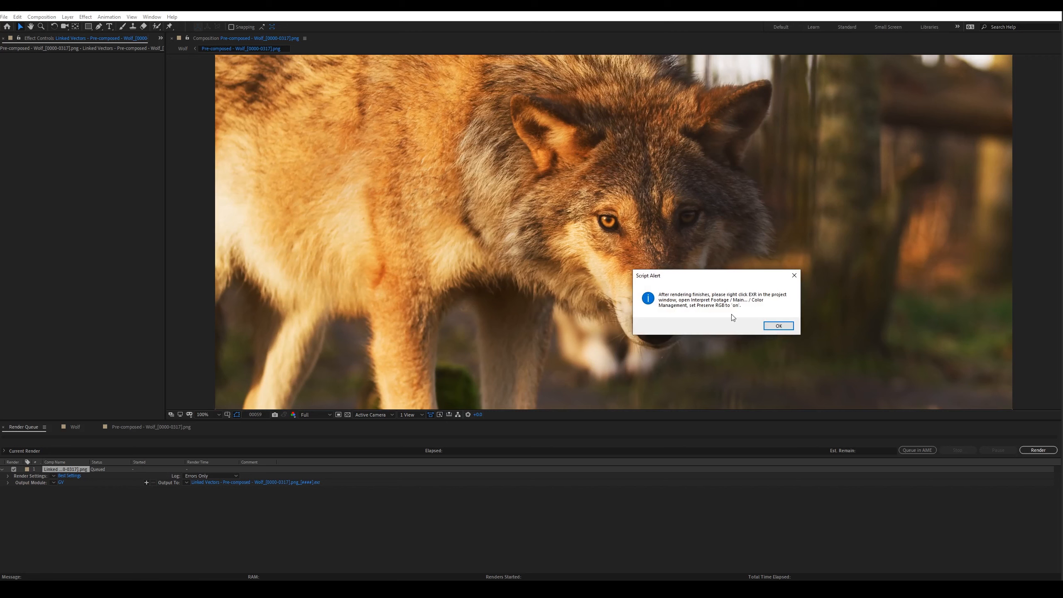
{"action": "left_click", "coordinate": [778, 326]}
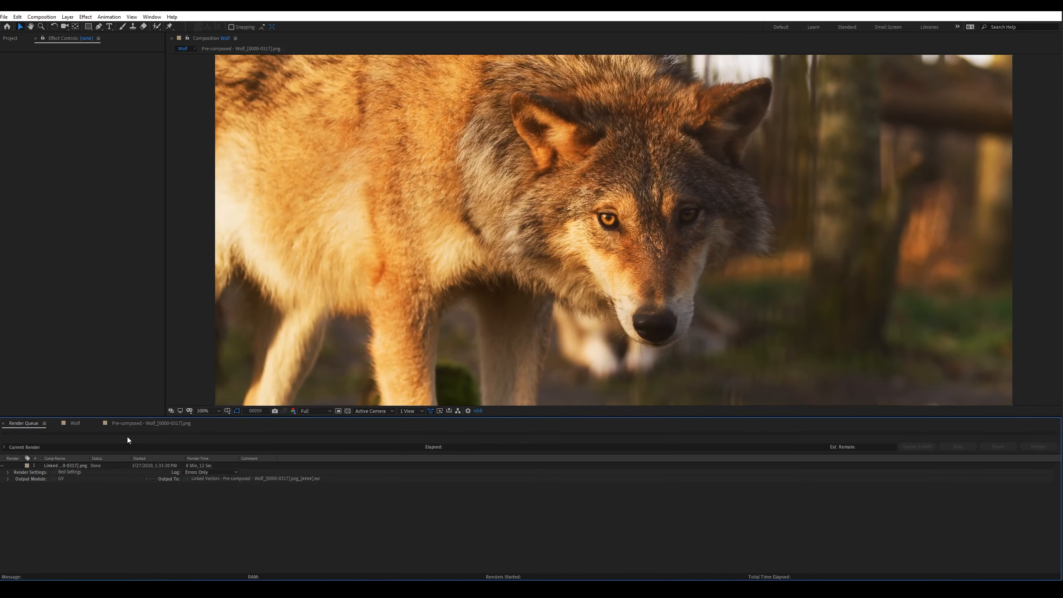
Inspect the rendered Linked Vectors layer and the wolf layer's Lockdown settings in the pre-composed wolf composition.
{"action": "left_click", "coordinate": [134, 422]}
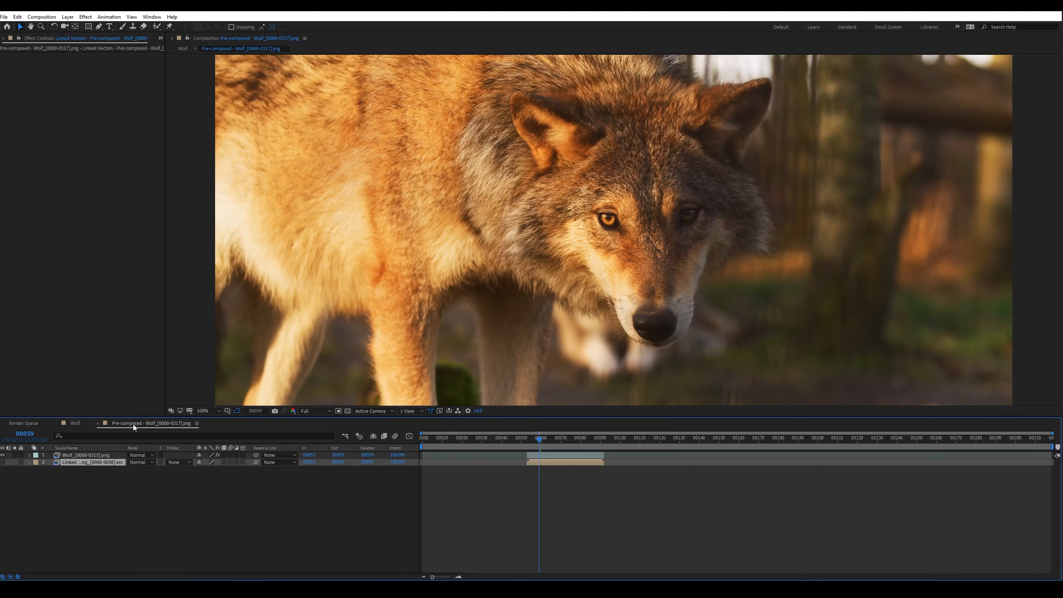
{"action": "left_click", "coordinate": [112, 464]}
{"action": "left_click", "coordinate": [113, 455]}
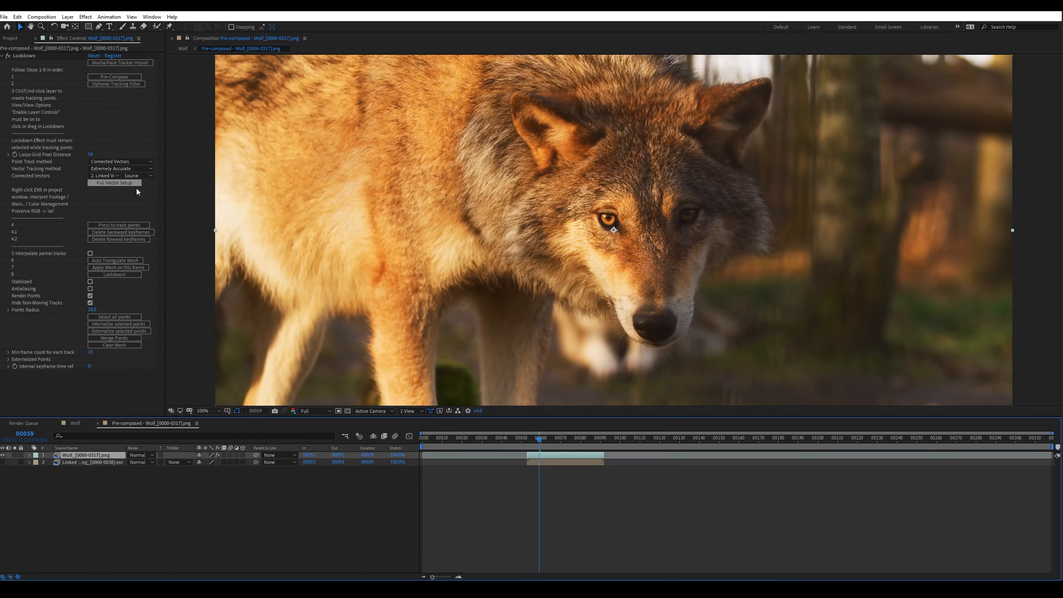
Apply the Generate Vectors effect to a soloed duplicate of the wolf layer stripped of its existing effects.
{"action": "key", "text": "ctrl+d"}
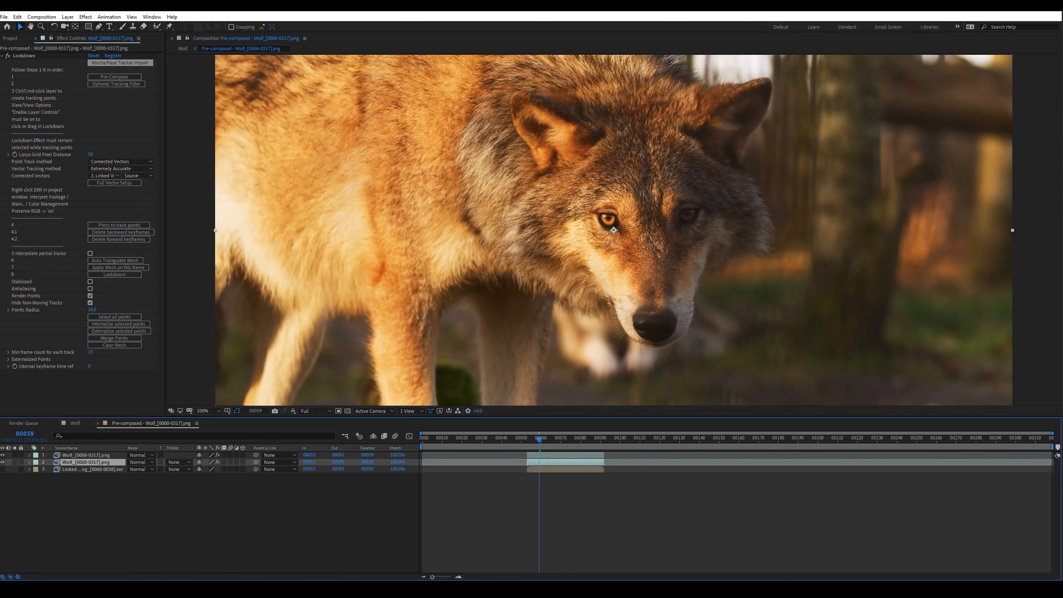
{"action": "key", "text": "ctrl+shift+e"}
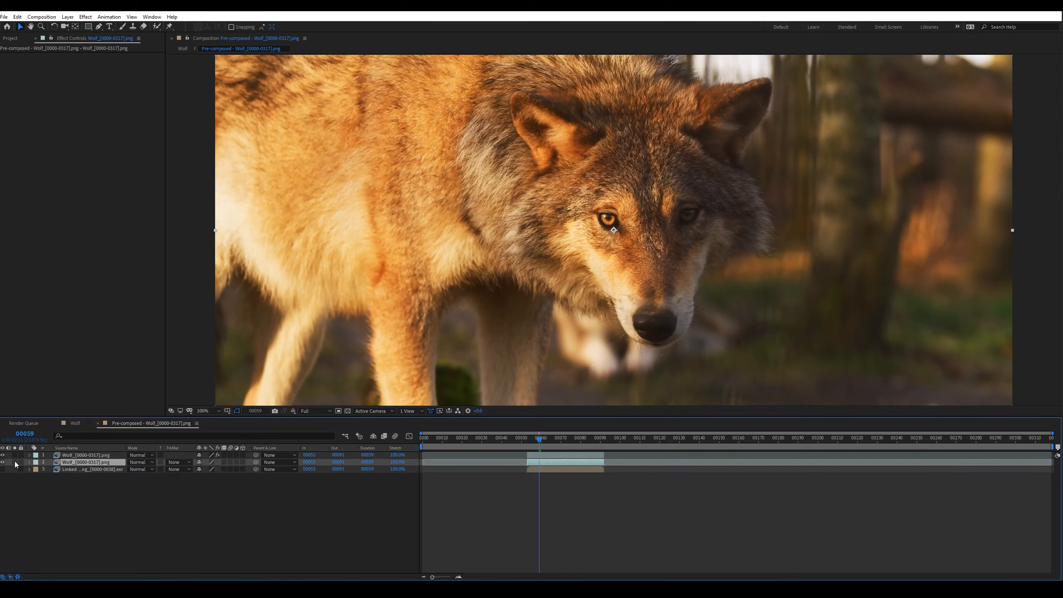
{"action": "left_click", "coordinate": [86, 16]}
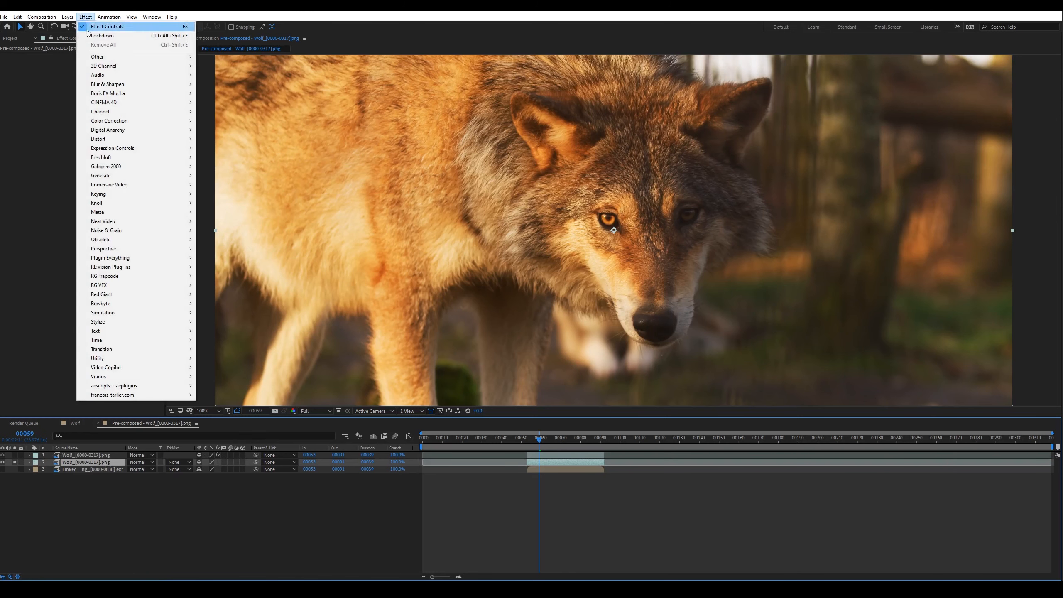
{"action": "mouse_move", "coordinate": [149, 379]}
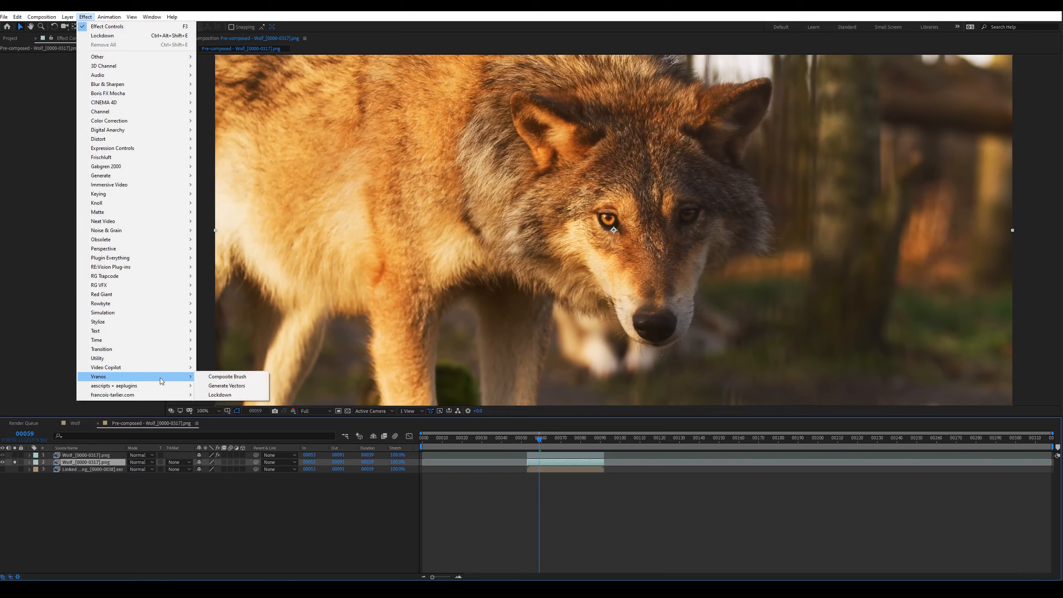
{"action": "left_click", "coordinate": [218, 389]}
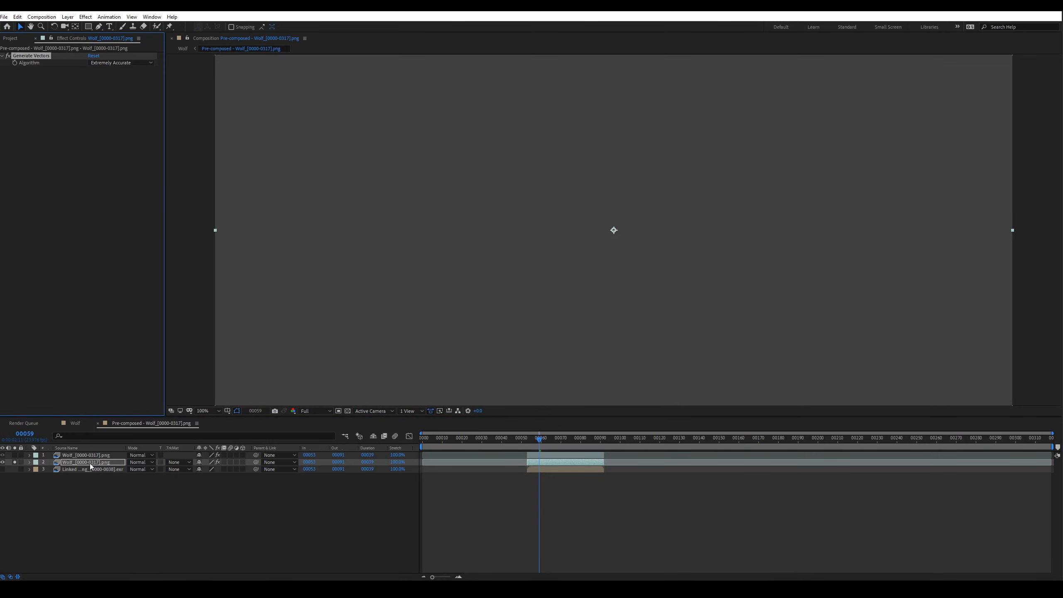
Set the Generate Vectors algorithm to Fast and go to frame 70.
{"action": "left_click", "coordinate": [139, 63]}
{"action": "left_click", "coordinate": [138, 72]}
{"action": "left_click", "coordinate": [562, 440]}
Add a Levels effect with input black 0.49 and input white 0.51 to the duplicate wolf layer, and duplicate that effect.
{"action": "left_click", "coordinate": [86, 17]}
{"action": "mouse_move", "coordinate": [171, 121]}
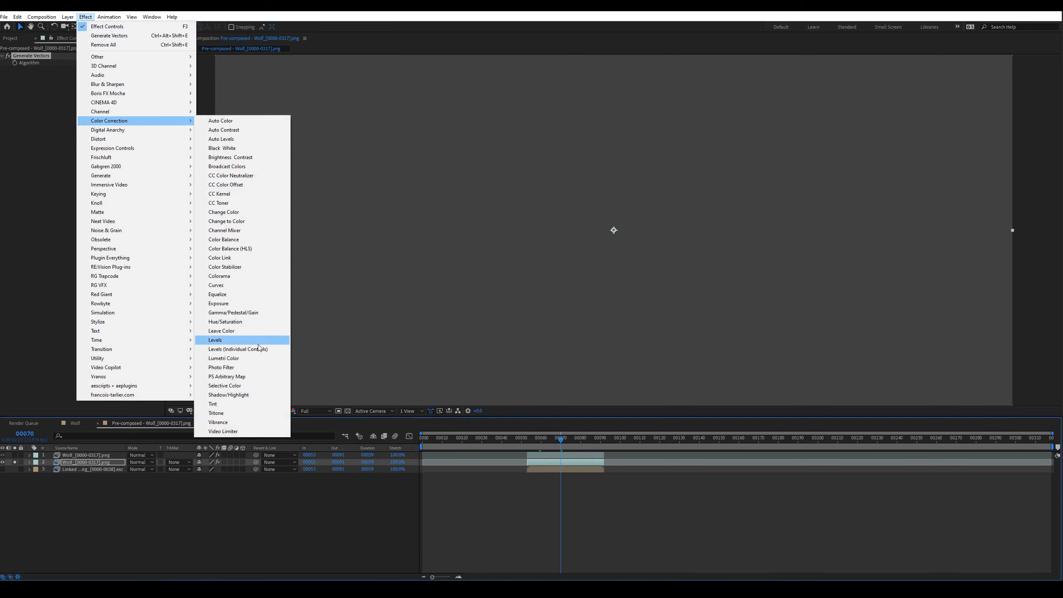
{"action": "left_click", "coordinate": [259, 343]}
{"action": "left_click", "coordinate": [95, 135]}
{"action": "type", "text": ".49"}
{"action": "key", "text": "Tab"}
{"action": "type", "text": ".51"}
{"action": "key", "text": "Return"}
{"action": "key", "text": "ctrl+d"}
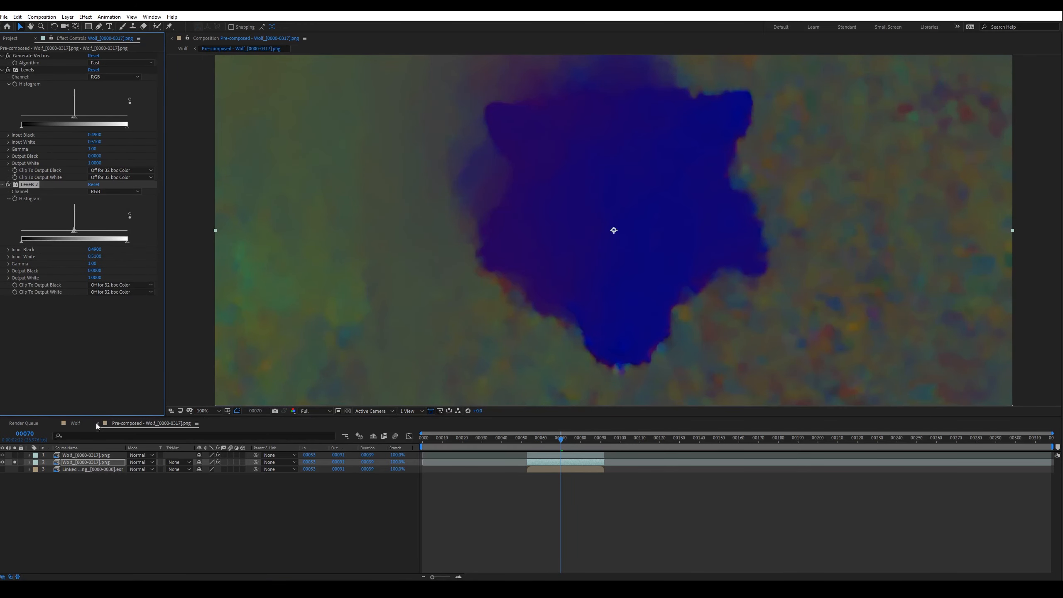
{"action": "left_click", "coordinate": [85, 469]}
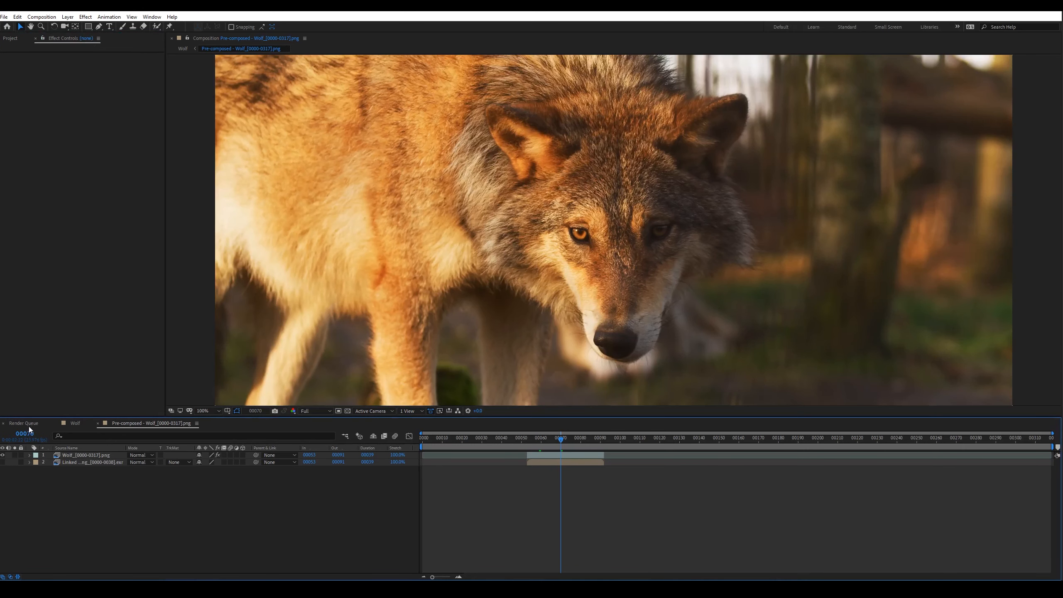
Duplicate the finished Linked Vectors render item and inspect the copy's output module settings without changing them.
{"action": "left_click", "coordinate": [28, 424]}
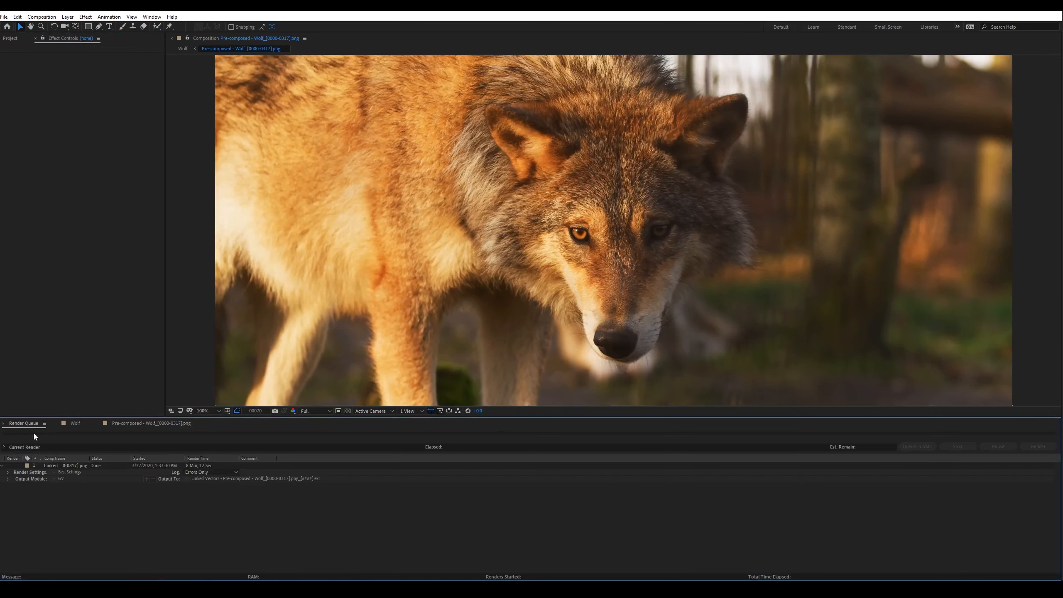
{"action": "right_click", "coordinate": [56, 464]}
{"action": "left_click", "coordinate": [93, 478]}
{"action": "left_click", "coordinate": [60, 499]}
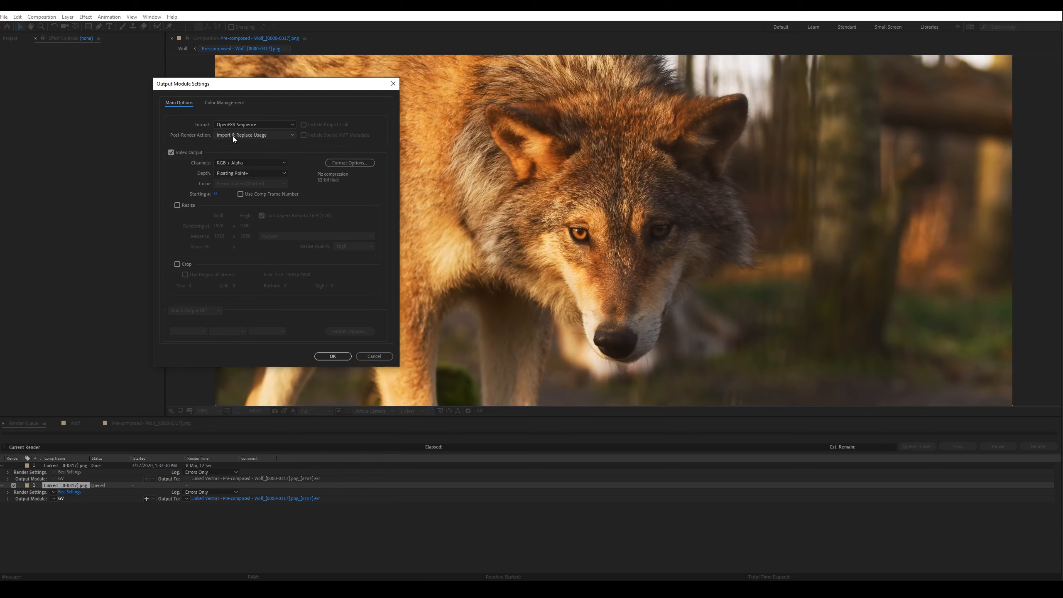
{"action": "left_click", "coordinate": [378, 355]}
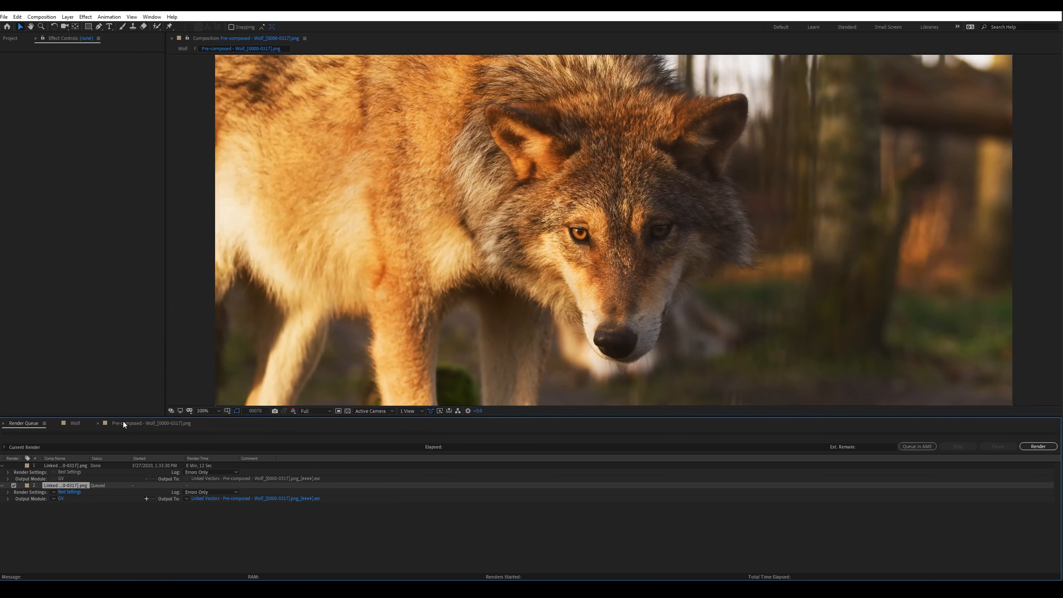
Turn on Preserve RGB in the color management interpretation of the Linked Vectors EXR footage used in the pre-composed wolf composition.
{"action": "left_click", "coordinate": [123, 421]}
{"action": "left_click", "coordinate": [97, 463]}
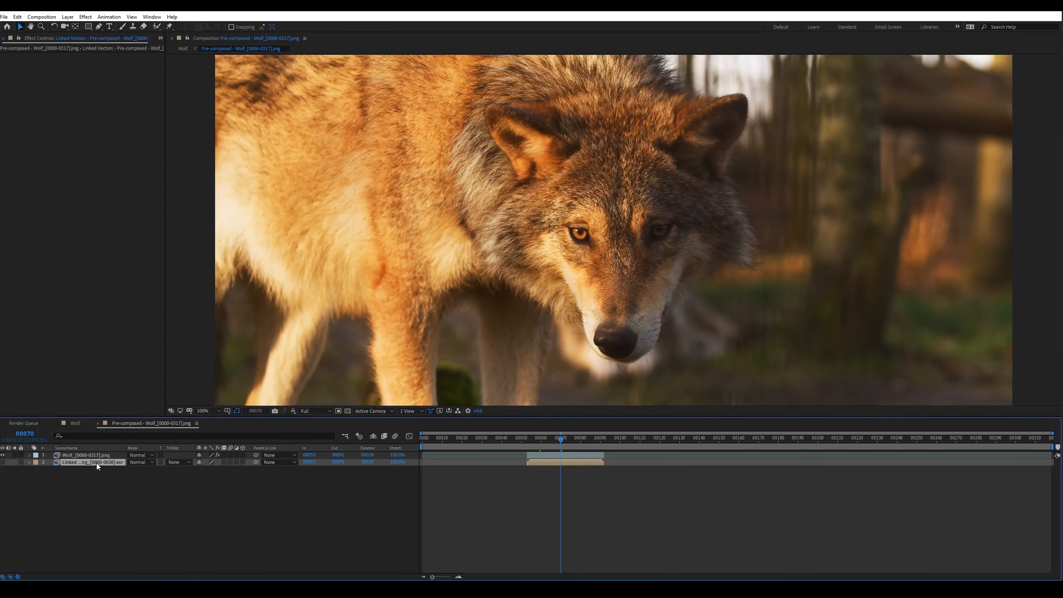
{"action": "left_click", "coordinate": [160, 38]}
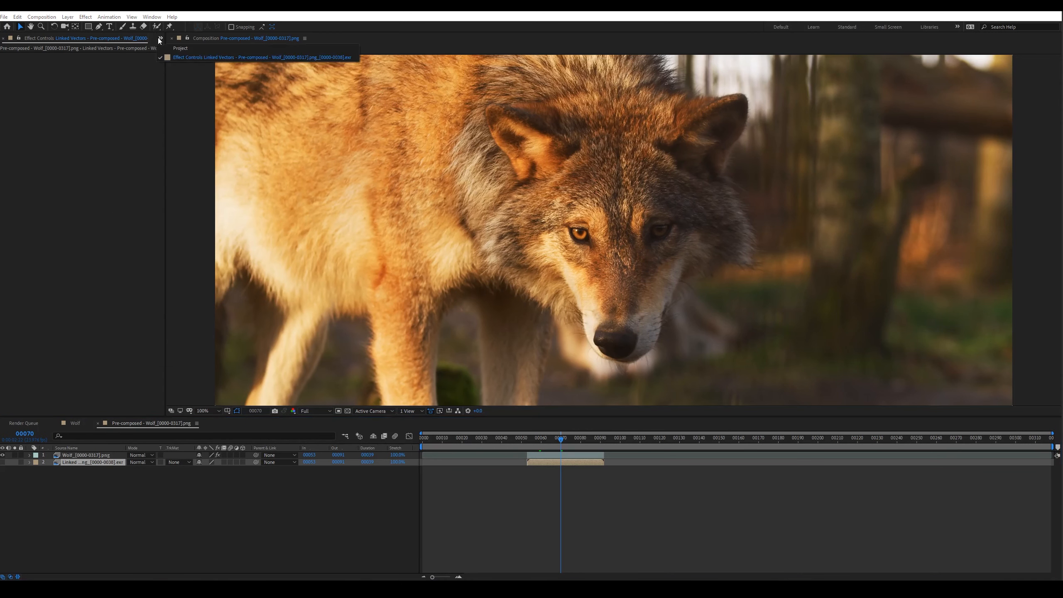
{"action": "left_click", "coordinate": [170, 50]}
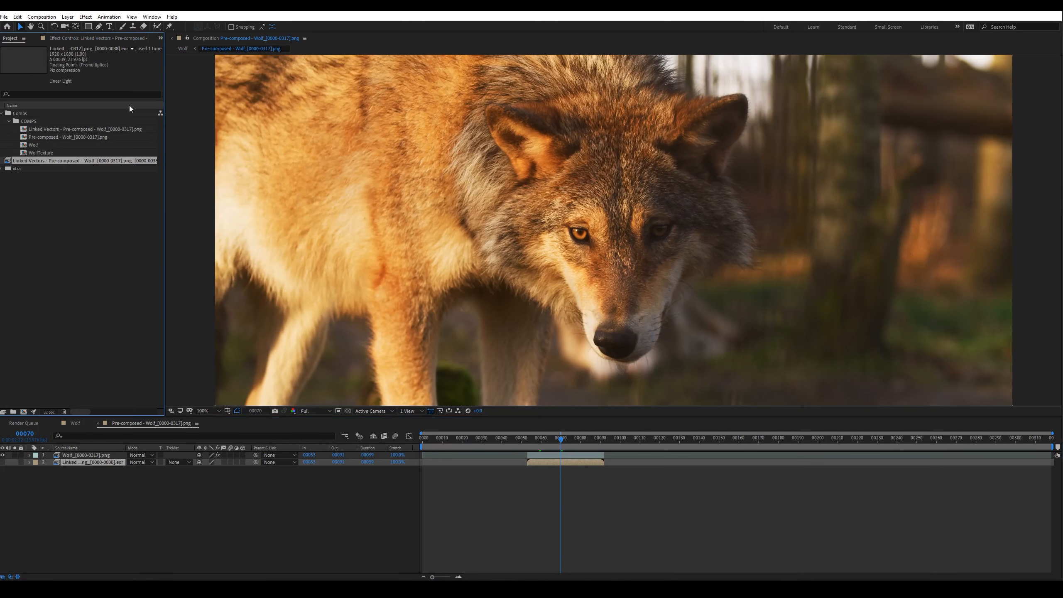
{"action": "right_click", "coordinate": [75, 160]}
{"action": "mouse_move", "coordinate": [156, 218]}
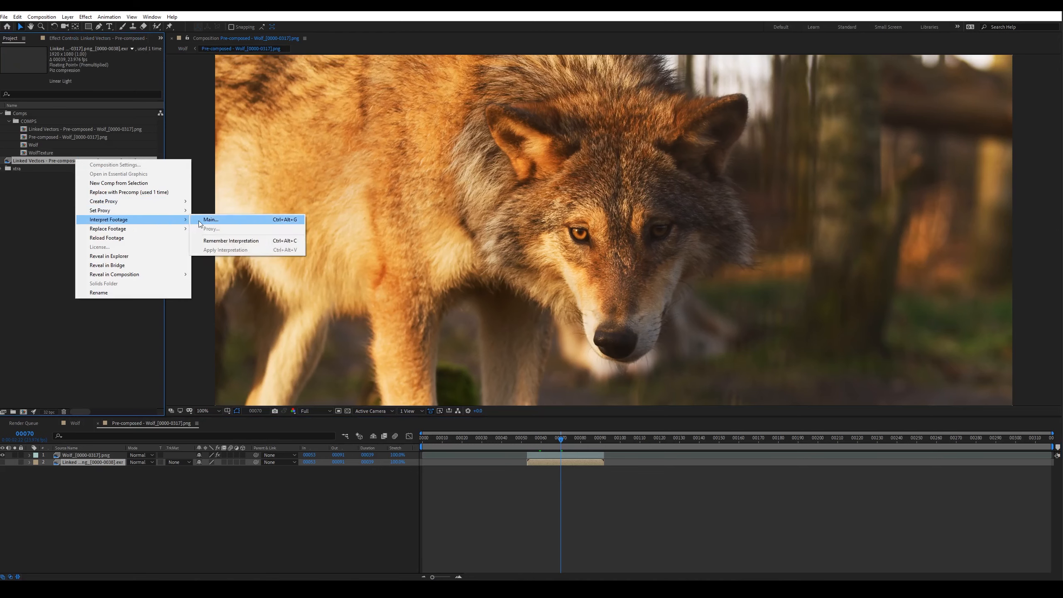
{"action": "left_click", "coordinate": [198, 220]}
{"action": "left_click", "coordinate": [531, 116]}
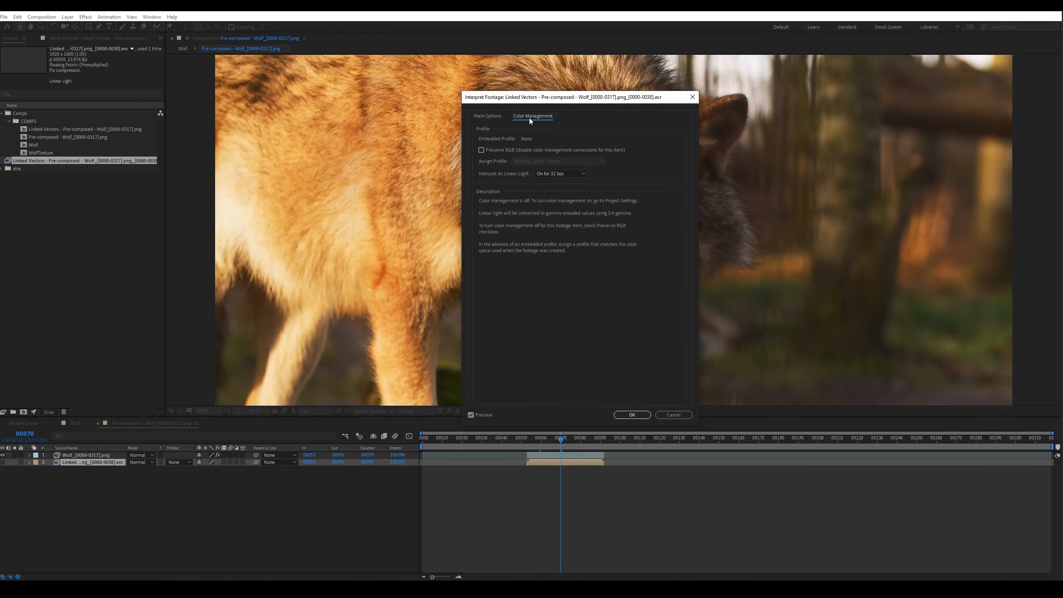
{"action": "left_click", "coordinate": [506, 150]}
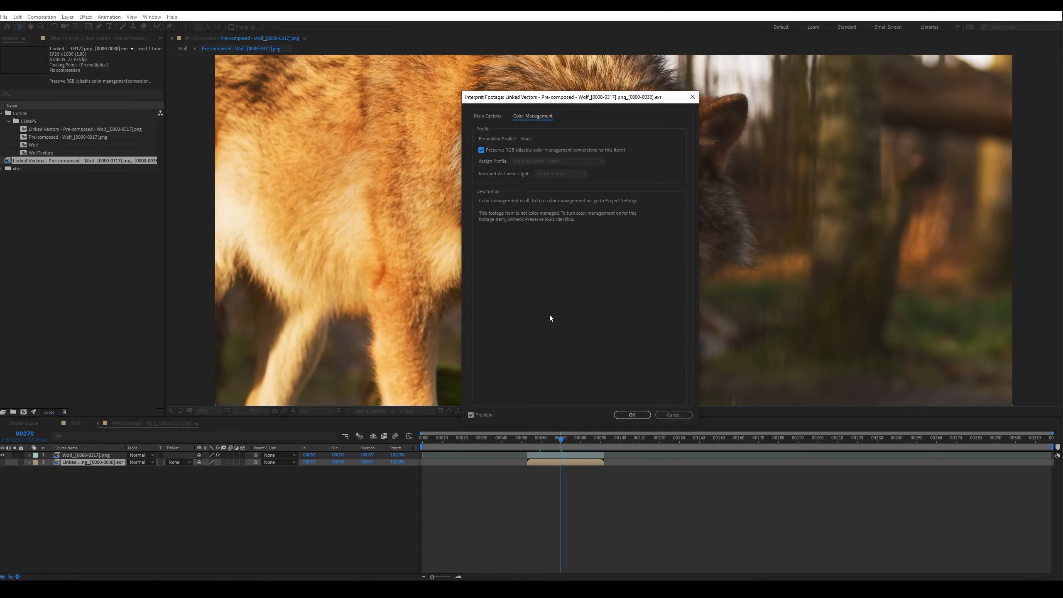
{"action": "left_click", "coordinate": [623, 415]}
Check which layer is assigned as Connected Vectors in the wolf layer's Lockdown effect.
{"action": "left_click", "coordinate": [100, 456]}
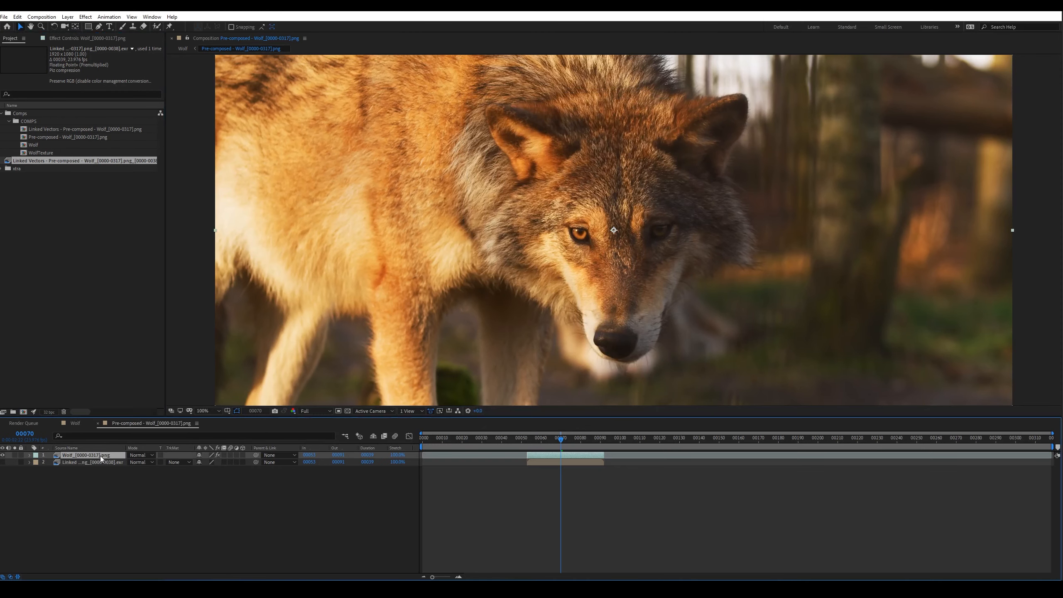
{"action": "left_click", "coordinate": [81, 38]}
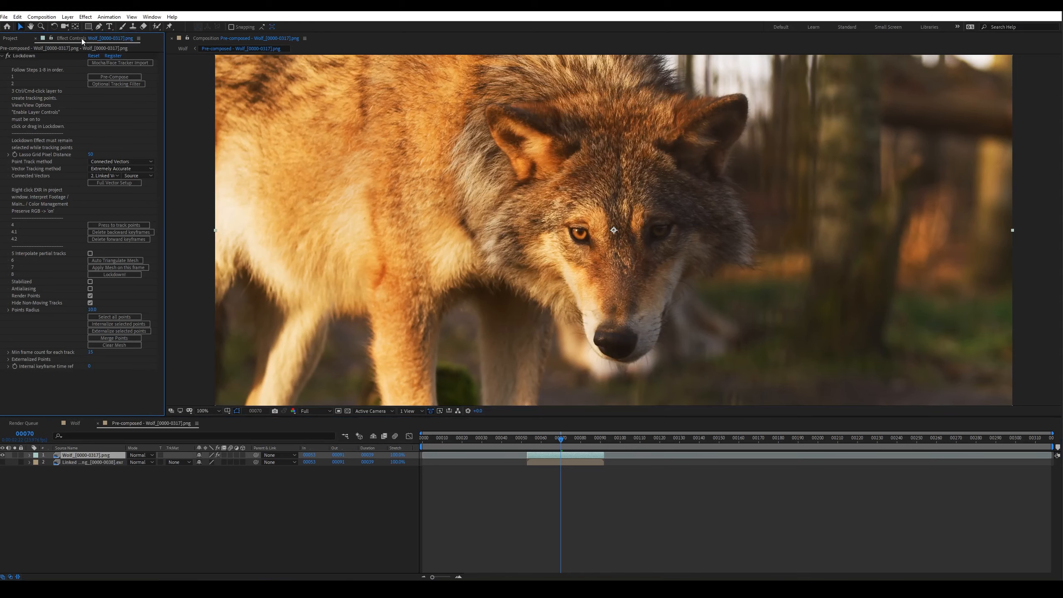
{"action": "left_click", "coordinate": [98, 177]}
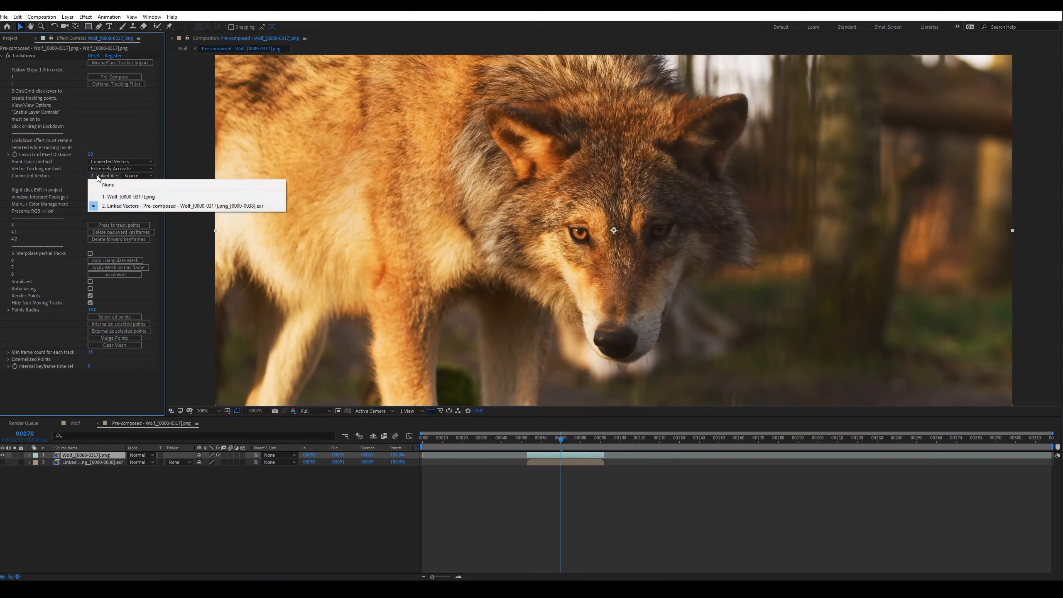
{"action": "left_click", "coordinate": [48, 176]}
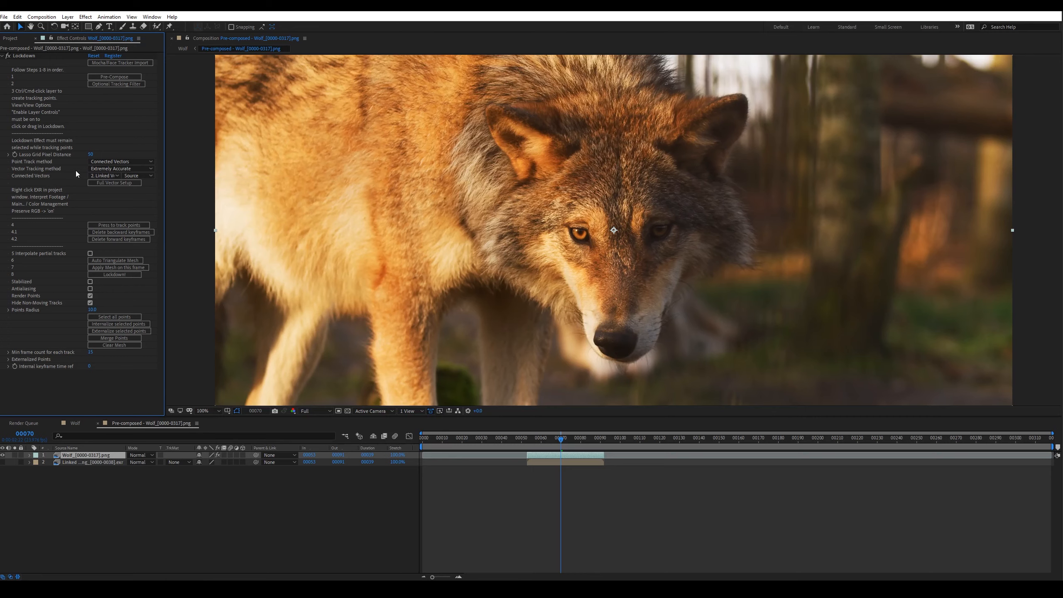
Lasso a grid of Lockdown tracking points over the wolf's body and head at frame 70 and track them.
{"action": "left_click", "coordinate": [30, 56]}
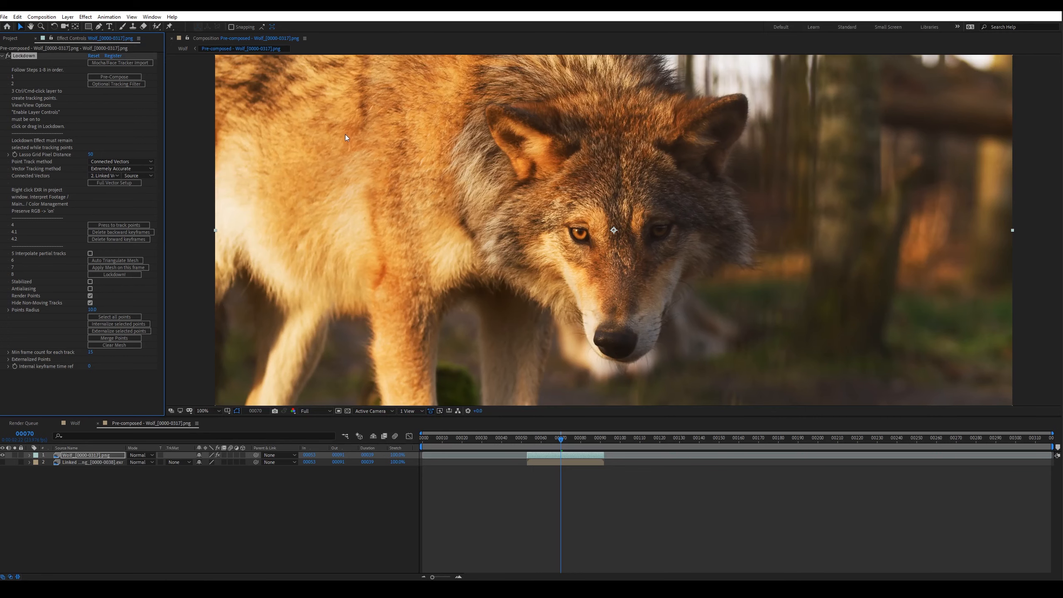
{"action": "left_click_drag", "start_coordinate": [498, 420], "coordinate": [498, 498]}
{"action": "mouse_move", "coordinate": [278, 302]}
{"action": "left_mouse_down"}
{"action": "mouse_move", "coordinate": [528, 314]}
{"action": "mouse_move", "coordinate": [595, 377]}
{"action": "mouse_move", "coordinate": [689, 277]}
{"action": "mouse_move", "coordinate": [726, 255]}
{"action": "mouse_move", "coordinate": [715, 185]}
{"action": "mouse_move", "coordinate": [594, 76]}
{"action": "mouse_move", "coordinate": [504, 62]}
{"action": "mouse_move", "coordinate": [368, 63]}
{"action": "mouse_move", "coordinate": [263, 85]}
{"action": "mouse_move", "coordinate": [242, 127]}
{"action": "mouse_move", "coordinate": [243, 198]}
{"action": "left_mouse_up"}
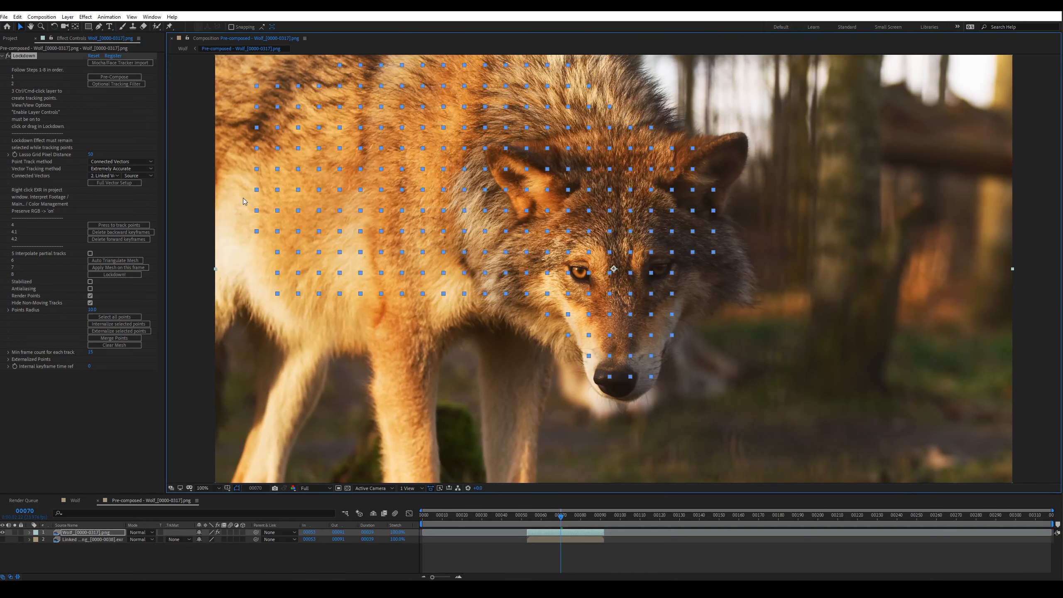
{"action": "left_click", "coordinate": [140, 225]}
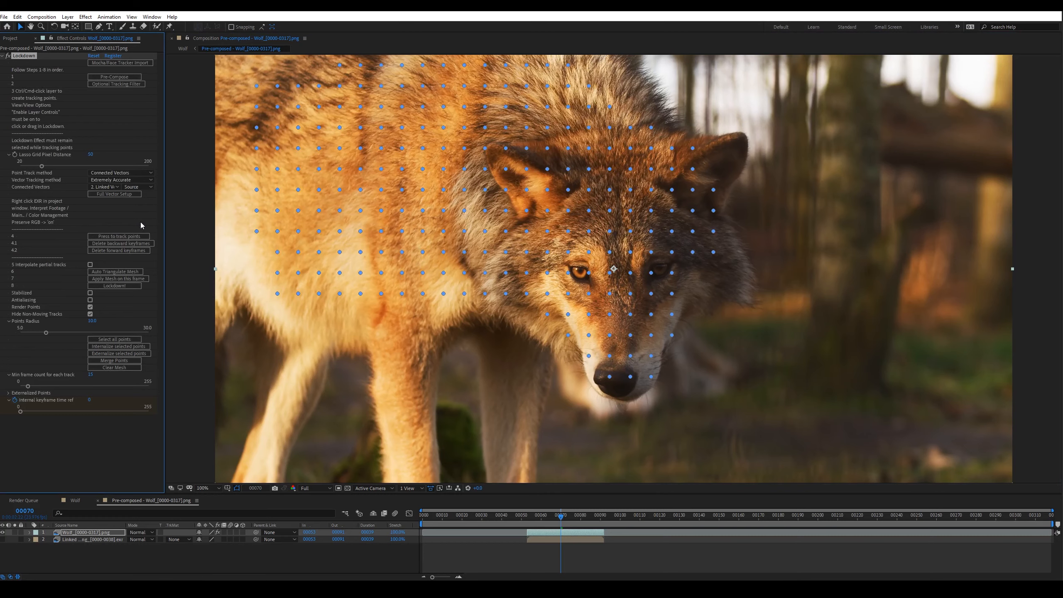
Set the work area to the wolf layer's duration and preview the tracked points.
{"action": "left_click_drag", "start_coordinate": [535, 518], "coordinate": [528, 518]}
{"action": "key", "text": "ctrl+alt+b"}
{"action": "key", "text": "space"}
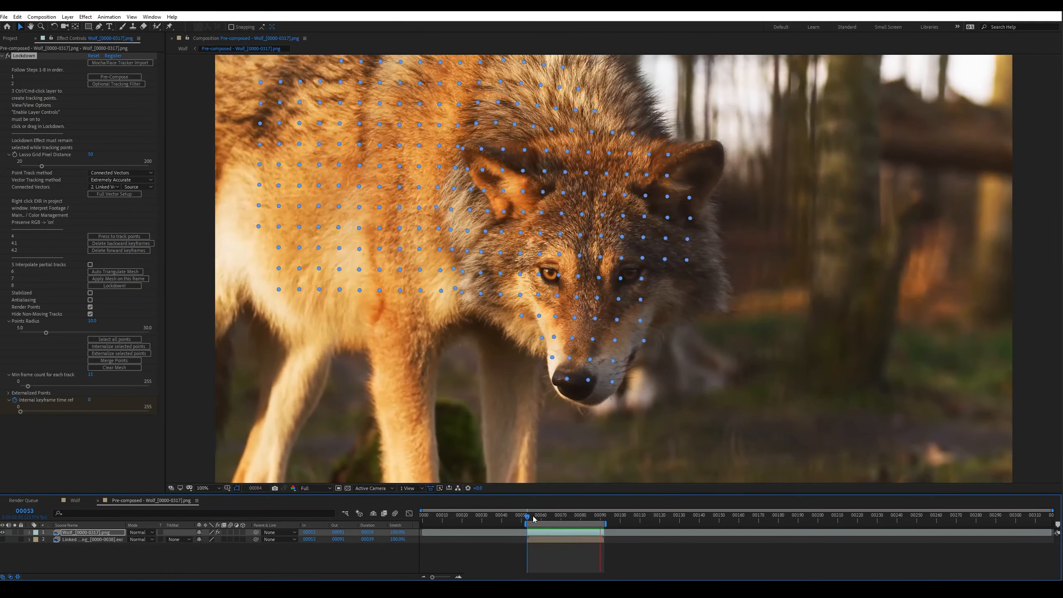
{"action": "key", "text": "space"}
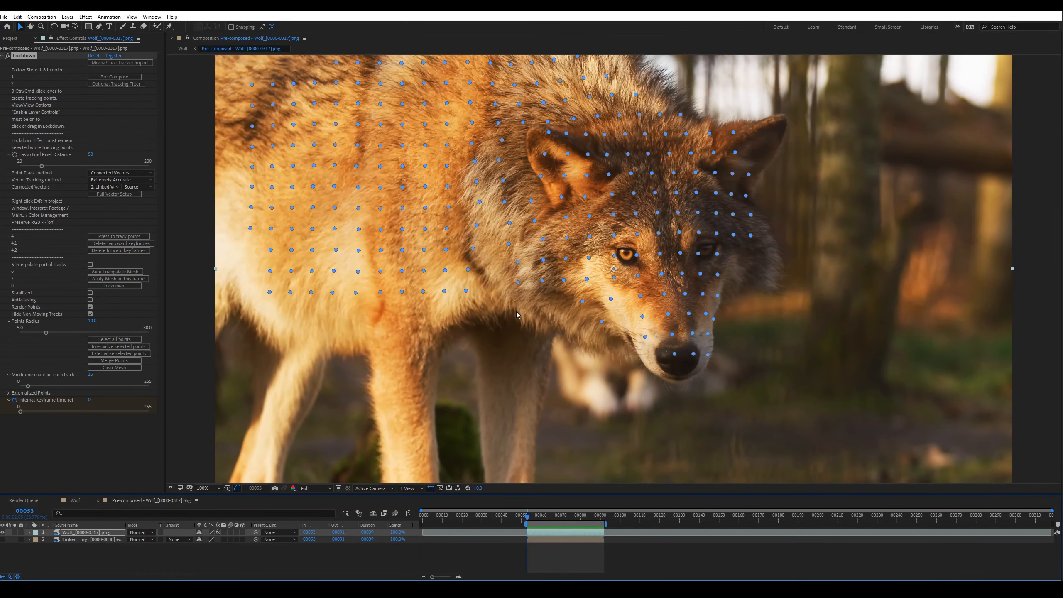
Clear the tracking points from the wolf layer and remove its Lockdown effect, keeping a copy to paste.
{"action": "key", "text": "comma"}
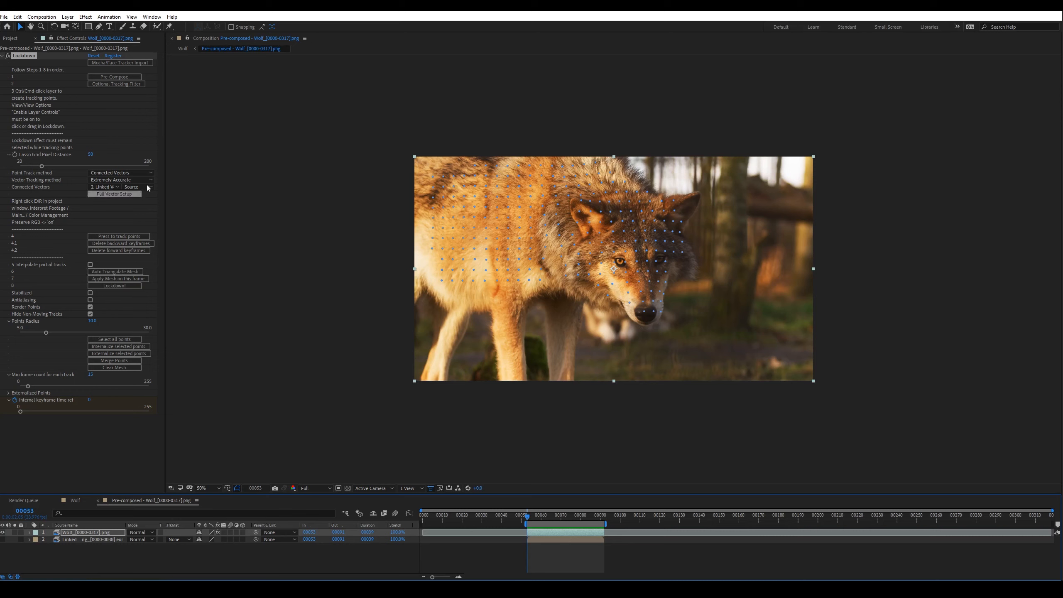
{"action": "mouse_move", "coordinate": [437, 130]}
{"action": "left_mouse_down"}
{"action": "mouse_move", "coordinate": [394, 197]}
{"action": "mouse_move", "coordinate": [736, 304]}
{"action": "mouse_move", "coordinate": [644, 139]}
{"action": "mouse_move", "coordinate": [624, 133]}
{"action": "left_mouse_up"}
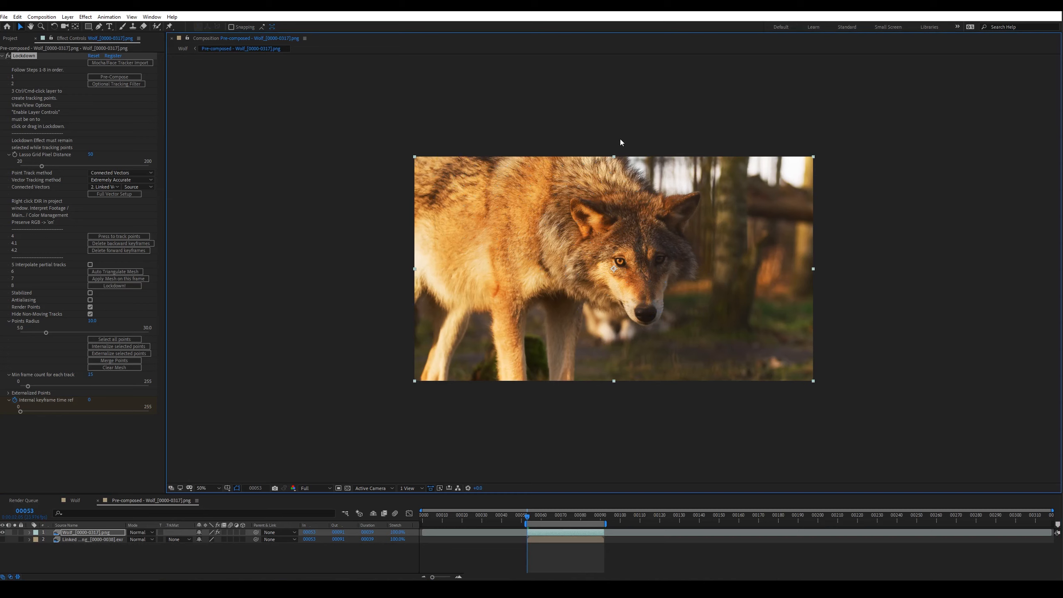
{"action": "left_click", "coordinate": [24, 57]}
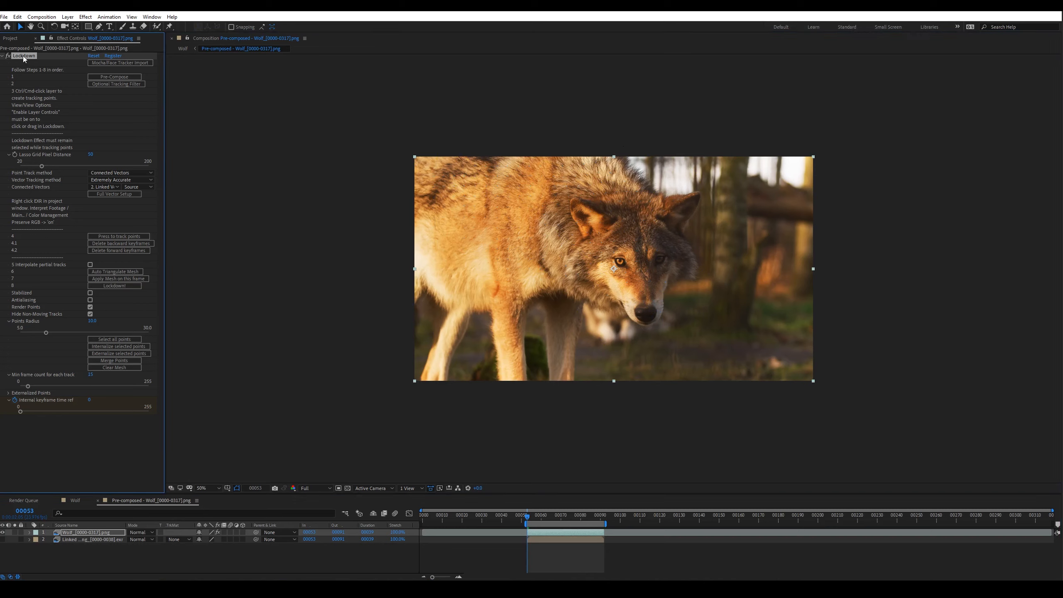
{"action": "key", "text": "Delete"}
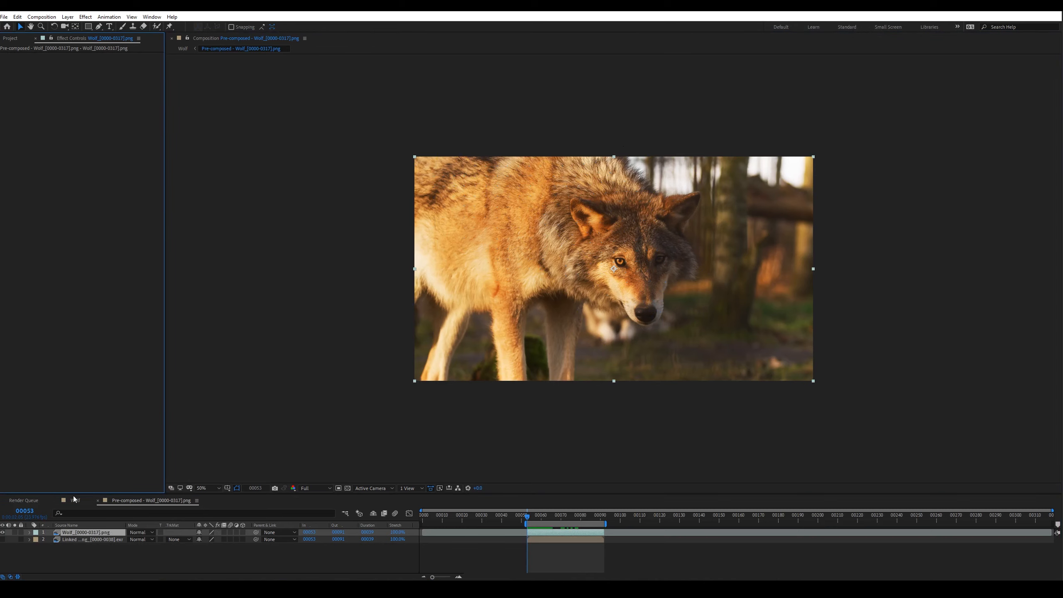
Enlarge the pre-composed wolf composition to 1.25 times its 1920 px width with the aspect ratio locked.
{"action": "key", "text": "ctrl+k"}
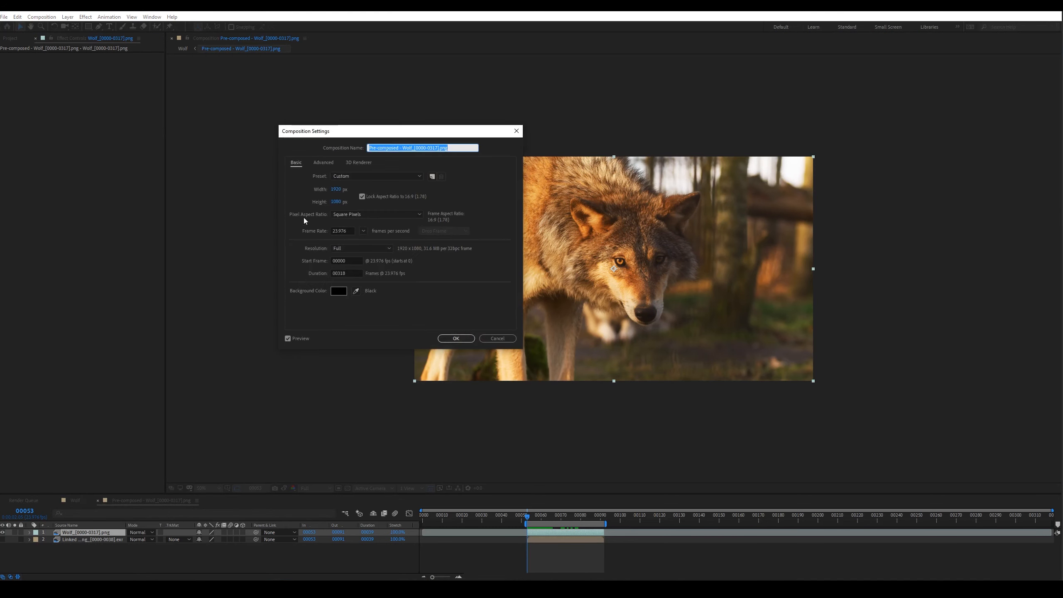
{"action": "left_click", "coordinate": [336, 189]}
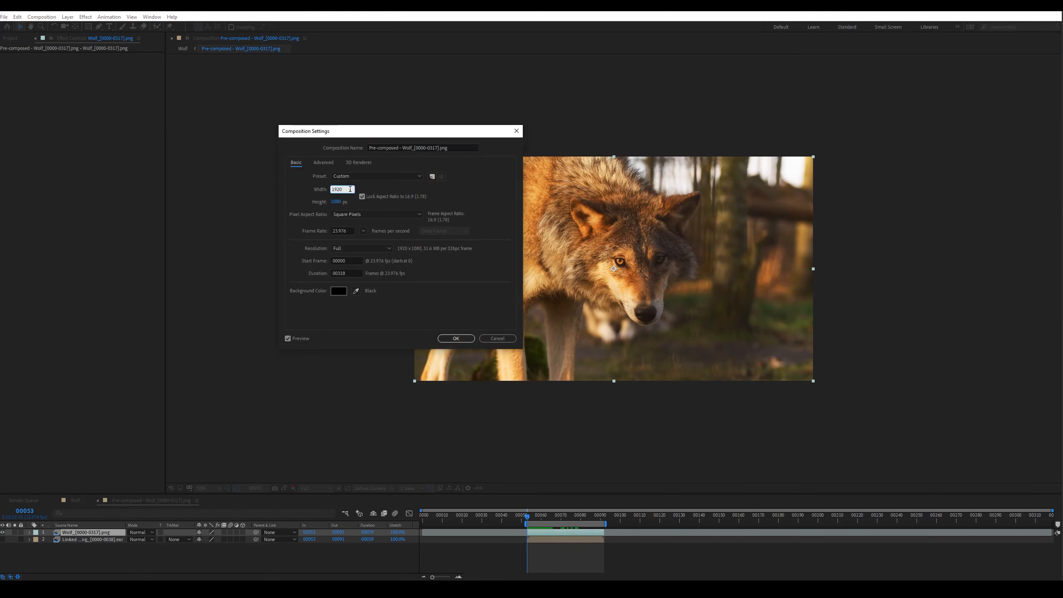
{"action": "type", "text": "*1.25"}
{"action": "key", "text": "Return"}
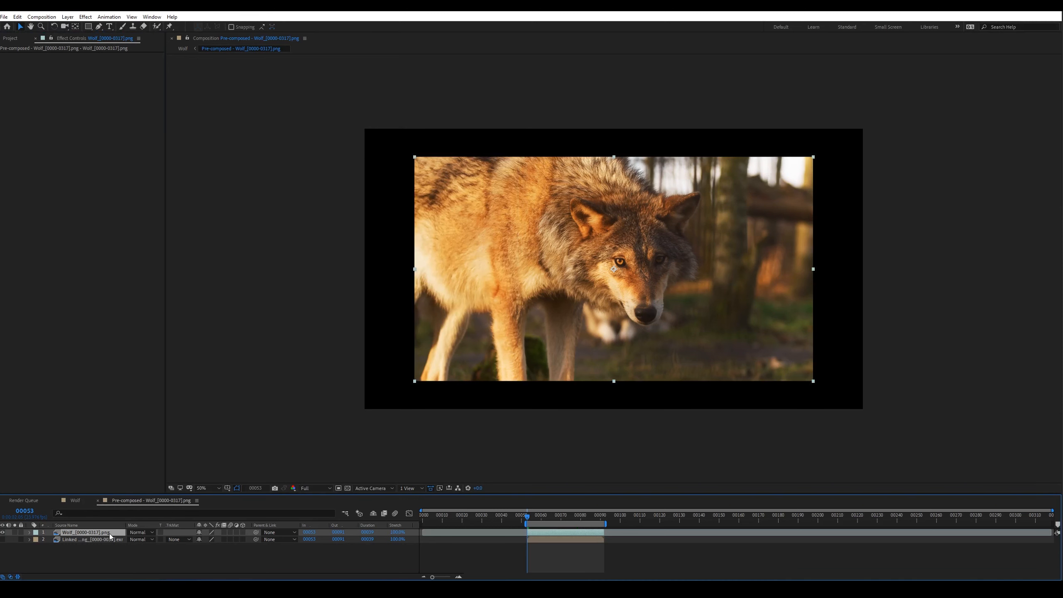
Pre-compose the wolf layer as wolfExpanded, moving all attributes into the new composition.
{"action": "key", "text": "ctrl+shift+c"}
{"action": "left_click", "coordinate": [202, 192]}
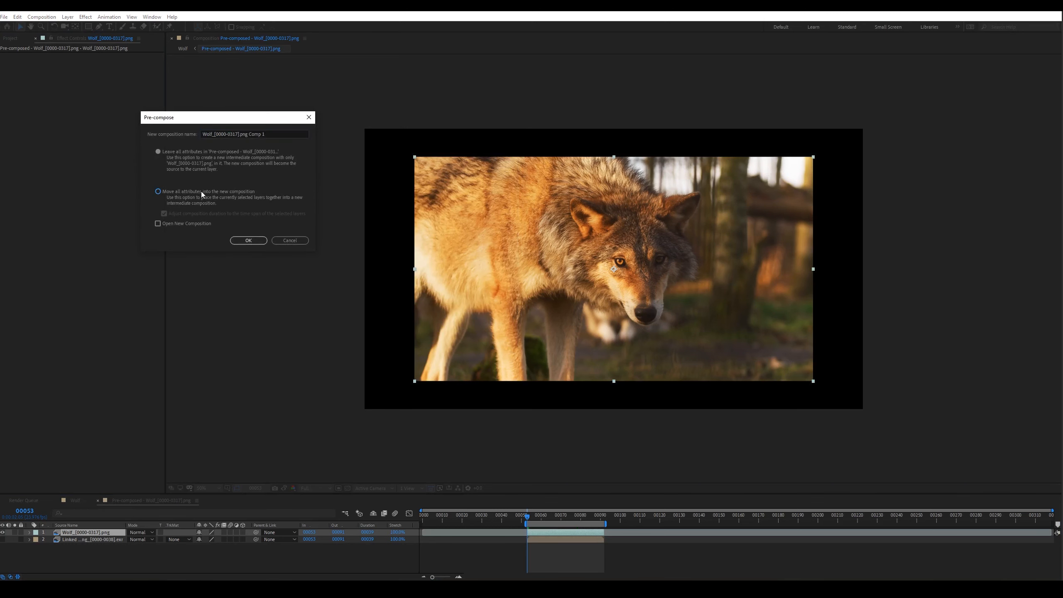
{"action": "left_click", "coordinate": [266, 134]}
{"action": "key", "text": "ctrl+a"}
{"action": "type", "text": "wofl"}
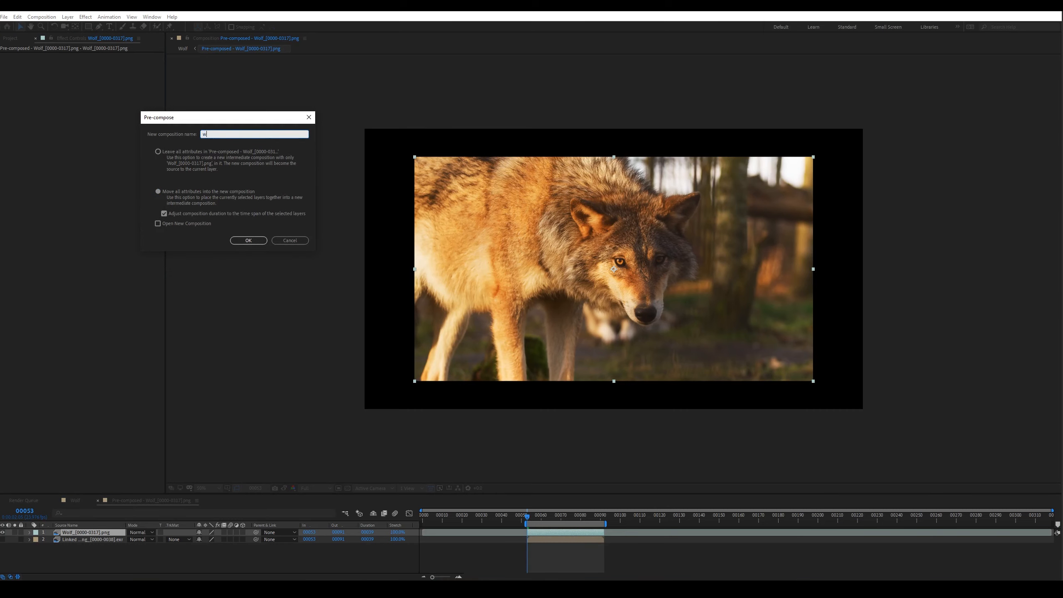
{"action": "type", "text": "panded"}
{"action": "left_click", "coordinate": [249, 240]}
Make the Linked Vectors layer visible, solo it and pre-compose it as Vectors_Expanded with all attributes moved.
{"action": "left_click", "coordinate": [3, 540]}
{"action": "left_click", "coordinate": [72, 541]}
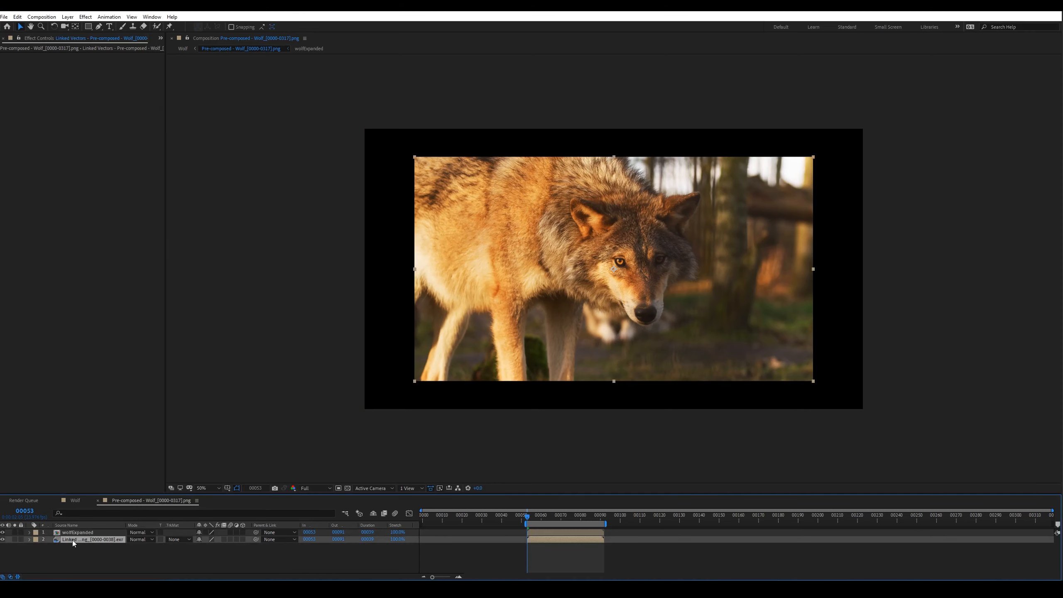
{"action": "left_click", "coordinate": [14, 540]}
{"action": "key", "text": "ctrl+shift+c"}
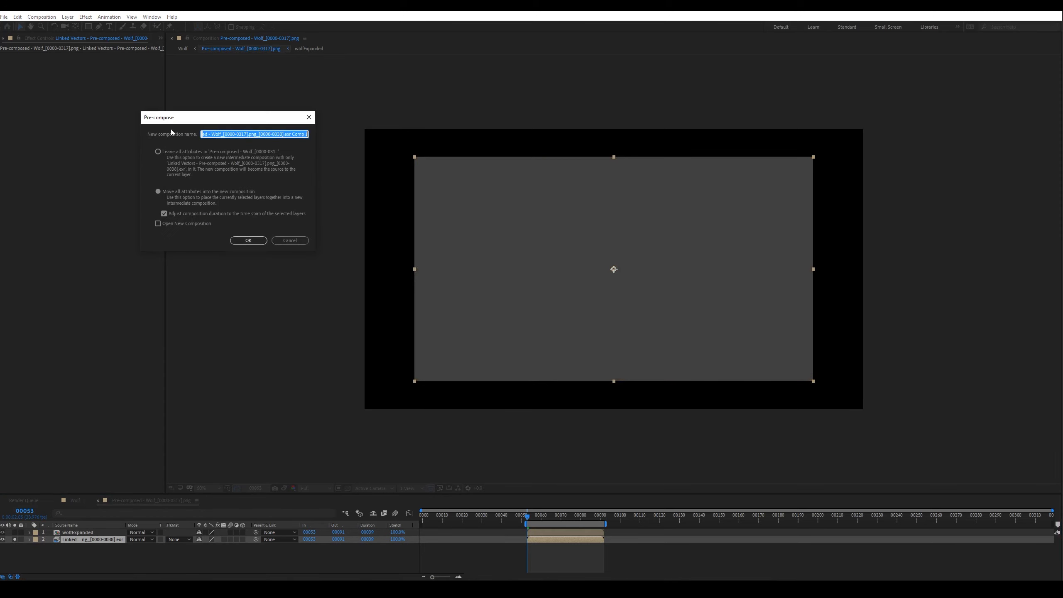
{"action": "type", "text": "Vectors_Expanded"}
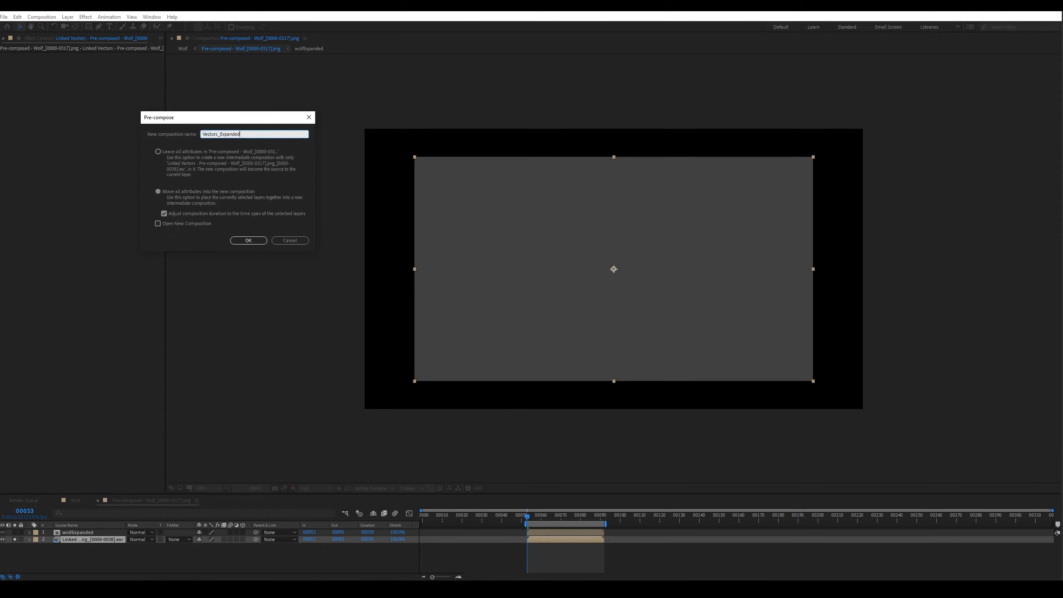
{"action": "left_click", "coordinate": [236, 241]}
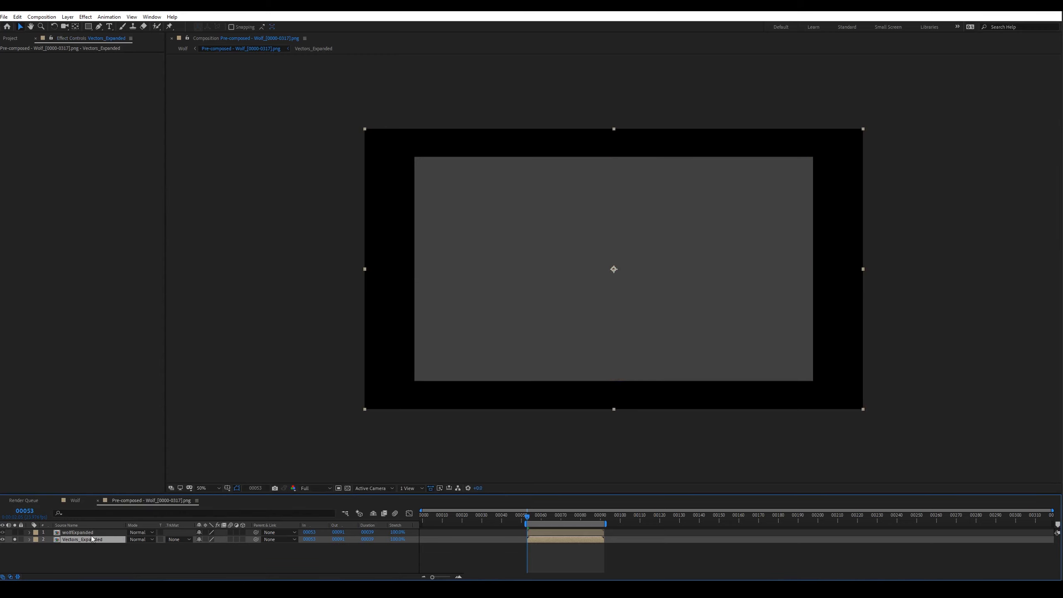
Paste the Lockdown effect onto wolfExpanded, assign Vectors_Expanded as its Connected Vectors and hide the vectors layer.
{"action": "key", "text": "ctrl+Up"}
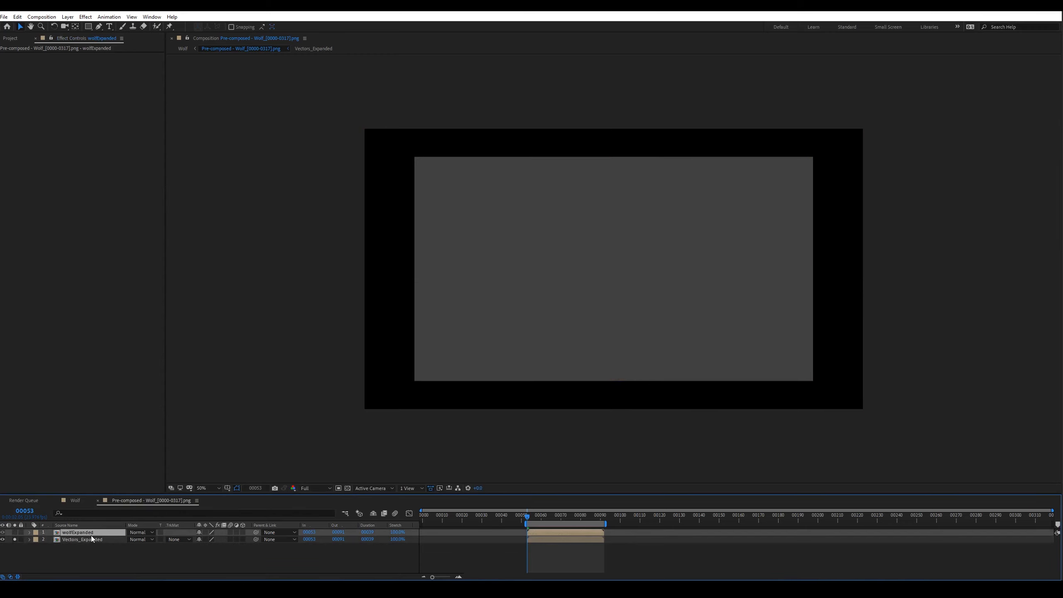
{"action": "key", "text": "ctrl+v"}
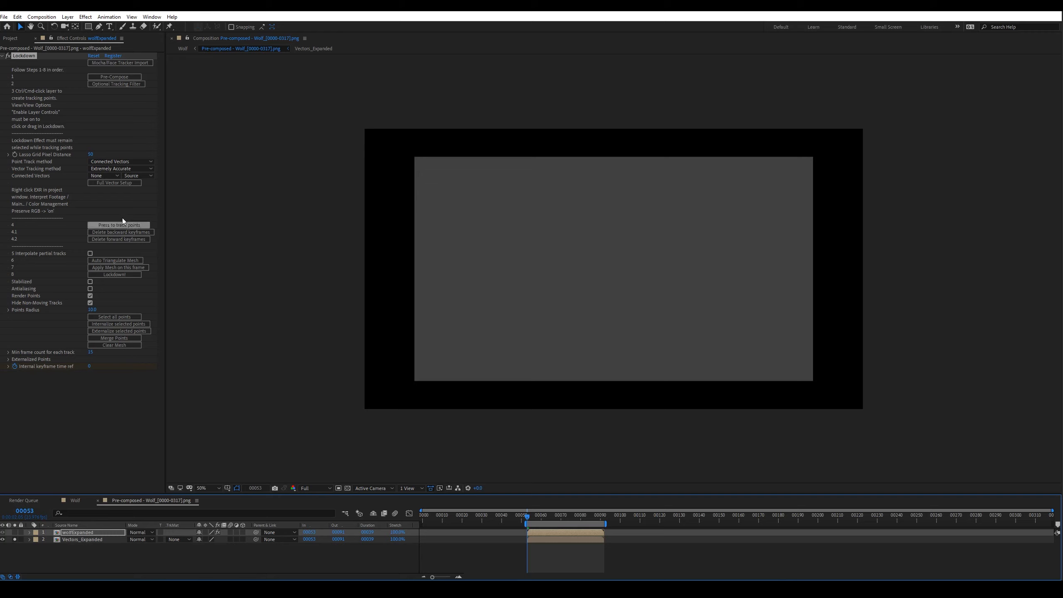
{"action": "left_click", "coordinate": [108, 176]}
{"action": "left_click", "coordinate": [109, 206]}
{"action": "left_click", "coordinate": [2, 540]}
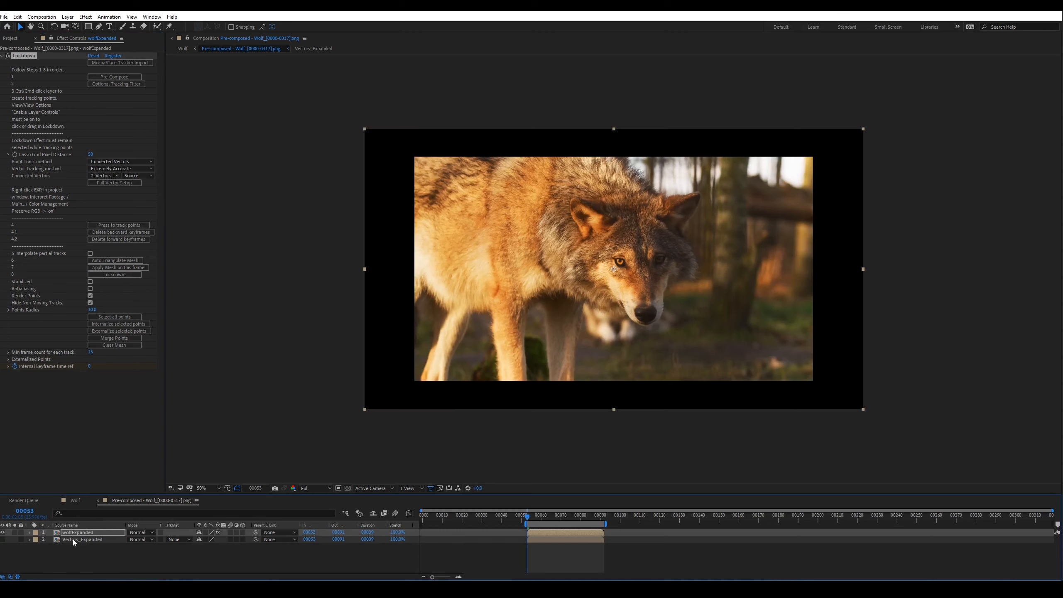
Lasso Lockdown tracking points over the wolf's body, legs and head at the first frame of the work area.
{"action": "left_click", "coordinate": [420, 160]}
{"action": "mouse_move", "coordinate": [429, 161]}
{"action": "left_mouse_down"}
{"action": "mouse_move", "coordinate": [606, 161]}
{"action": "mouse_move", "coordinate": [667, 202]}
{"action": "mouse_move", "coordinate": [648, 316]}
{"action": "mouse_move", "coordinate": [429, 285]}
{"action": "left_mouse_up"}
{"action": "mouse_move", "coordinate": [583, 298]}
{"action": "left_mouse_down"}
{"action": "mouse_move", "coordinate": [550, 351]}
{"action": "mouse_move", "coordinate": [561, 252]}
{"action": "left_mouse_up"}
{"action": "mouse_move", "coordinate": [532, 297]}
{"action": "left_mouse_down"}
{"action": "mouse_move", "coordinate": [494, 299]}
{"action": "mouse_move", "coordinate": [423, 352]}
{"action": "mouse_move", "coordinate": [438, 299]}
{"action": "left_mouse_up"}
{"action": "left_click_drag", "start_coordinate": [498, 275], "coordinate": [464, 266]}
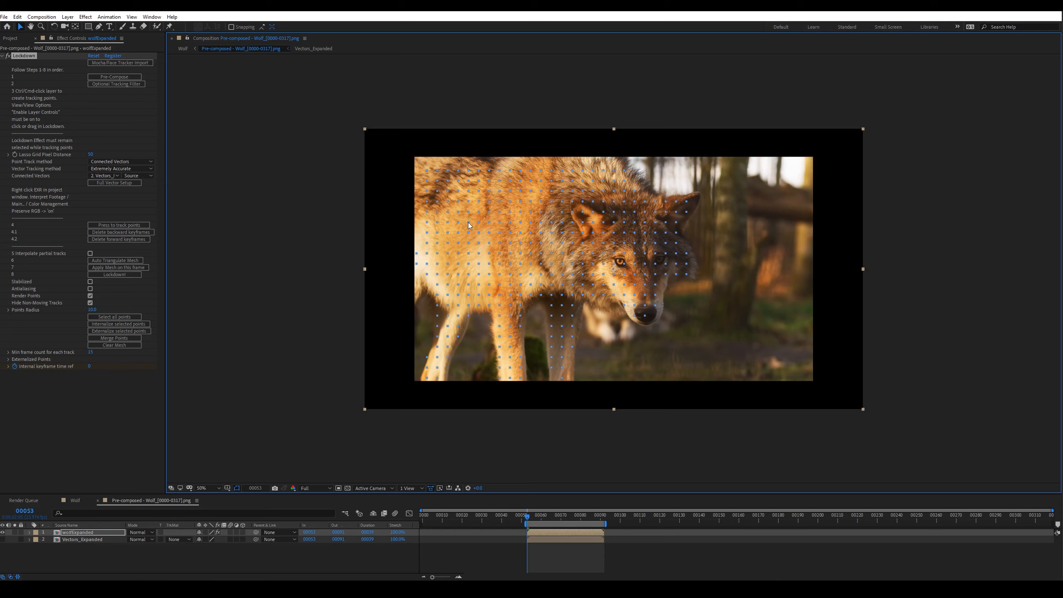
Set Lasso Grid Pixel Distance to 25 and lasso a denser grid of tracking points over the wolf's head.
{"action": "left_click", "coordinate": [92, 154]}
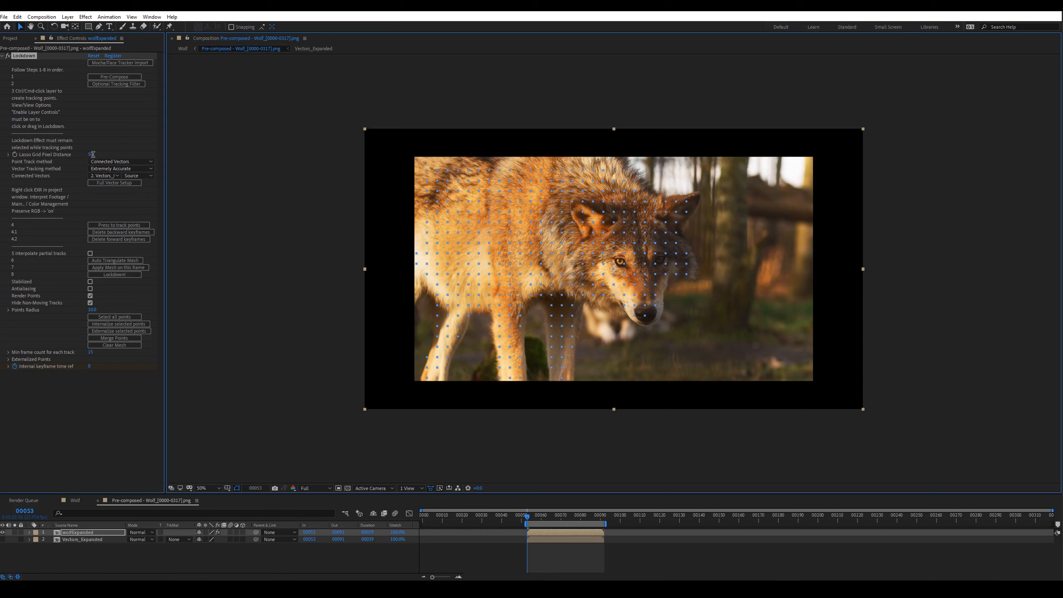
{"action": "key", "text": "Return"}
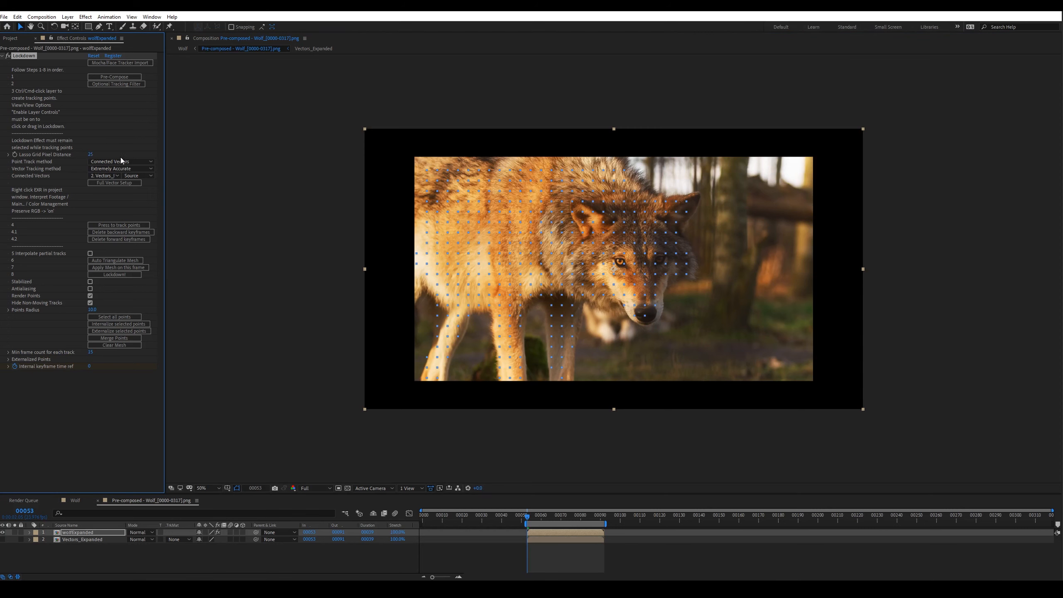
{"action": "mouse_move", "coordinate": [647, 322]}
{"action": "left_mouse_down"}
{"action": "mouse_move", "coordinate": [669, 287]}
{"action": "mouse_move", "coordinate": [700, 269]}
{"action": "mouse_move", "coordinate": [702, 204]}
{"action": "mouse_move", "coordinate": [652, 192]}
{"action": "mouse_move", "coordinate": [568, 220]}
{"action": "mouse_move", "coordinate": [591, 295]}
{"action": "mouse_move", "coordinate": [643, 329]}
{"action": "left_mouse_up"}
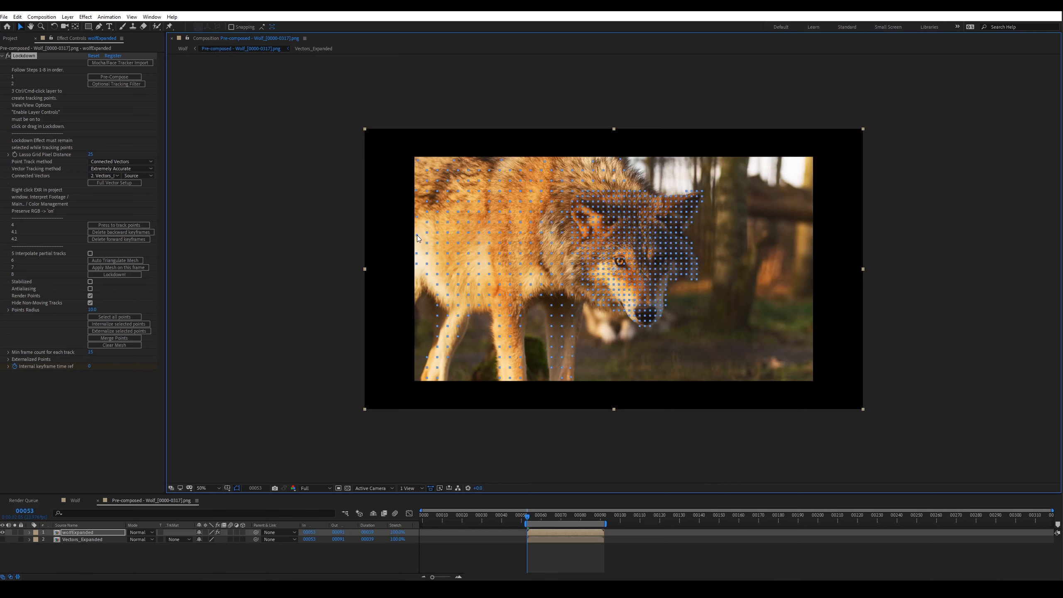
Track the points through the shot and preview how they follow the wolf.
{"action": "left_click", "coordinate": [134, 226]}
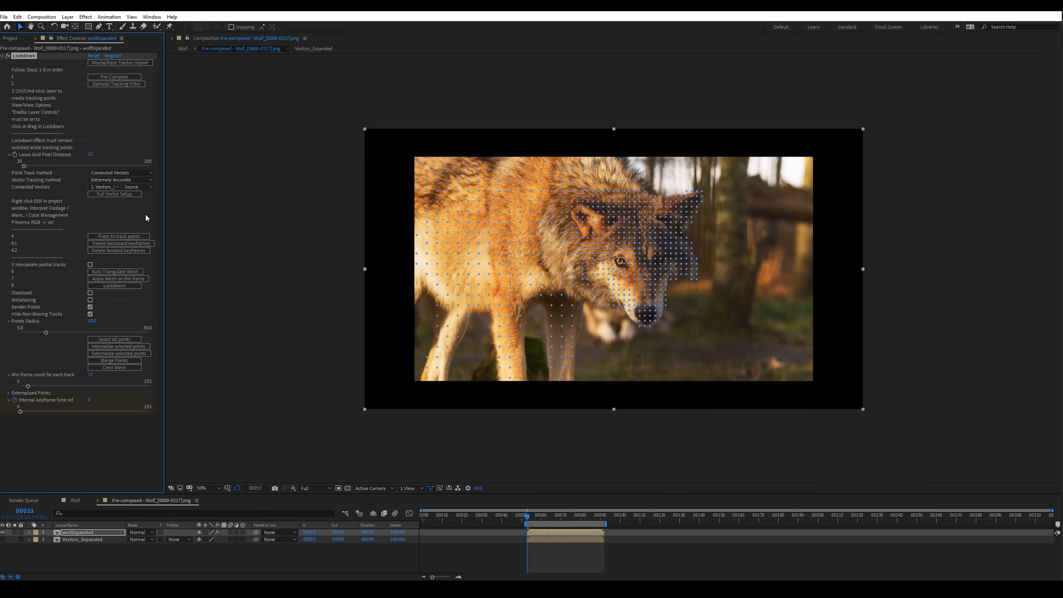
{"action": "key", "text": "space"}
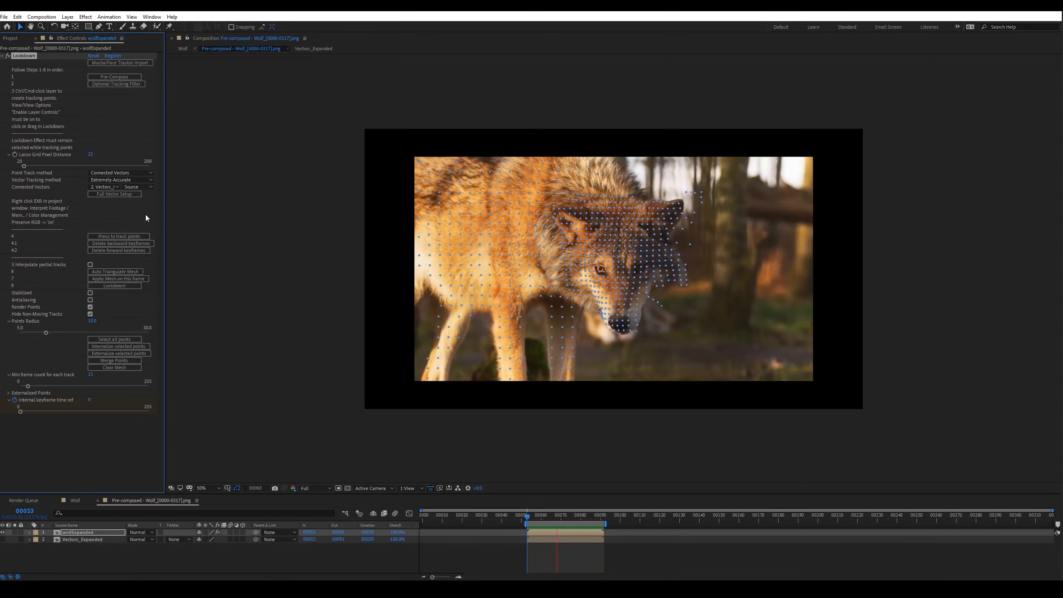
{"action": "key", "text": "space"}
Add more tracking points around the wolf at frame 91, the end of the shot, and track the points again.
{"action": "left_click", "coordinate": [528, 518]}
{"action": "left_click_drag", "start_coordinate": [527, 519], "coordinate": [603, 523]}
{"action": "mouse_move", "coordinate": [605, 343]}
{"action": "left_mouse_down"}
{"action": "mouse_move", "coordinate": [631, 297]}
{"action": "mouse_move", "coordinate": [686, 284]}
{"action": "mouse_move", "coordinate": [674, 223]}
{"action": "mouse_move", "coordinate": [625, 368]}
{"action": "left_mouse_up"}
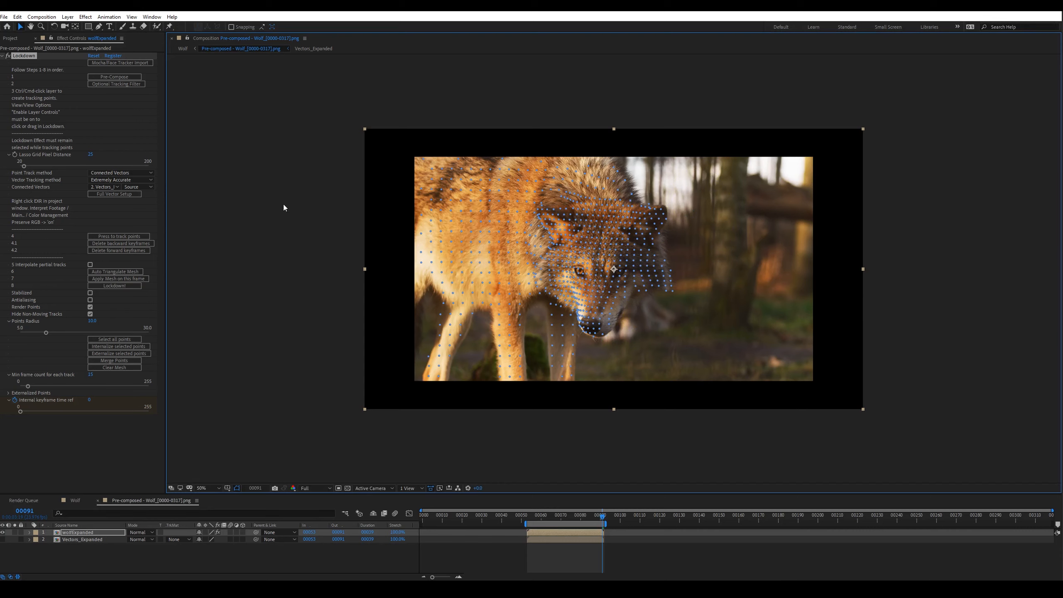
{"action": "left_click", "coordinate": [128, 237]}
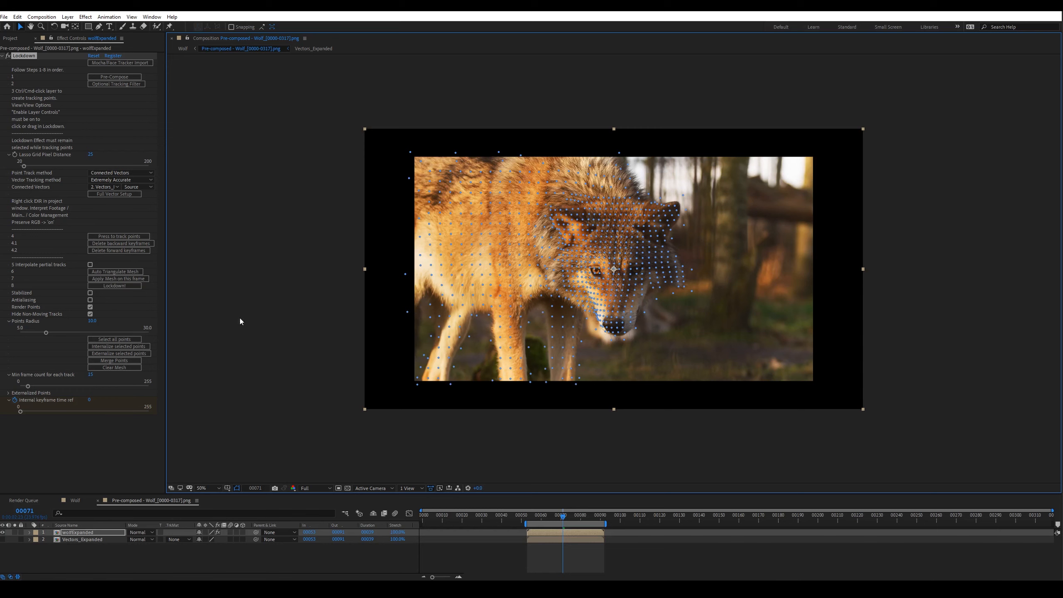
Turn on Interpolate partial tracks in the Lockdown effect and preview the points.
{"action": "left_click", "coordinate": [91, 265]}
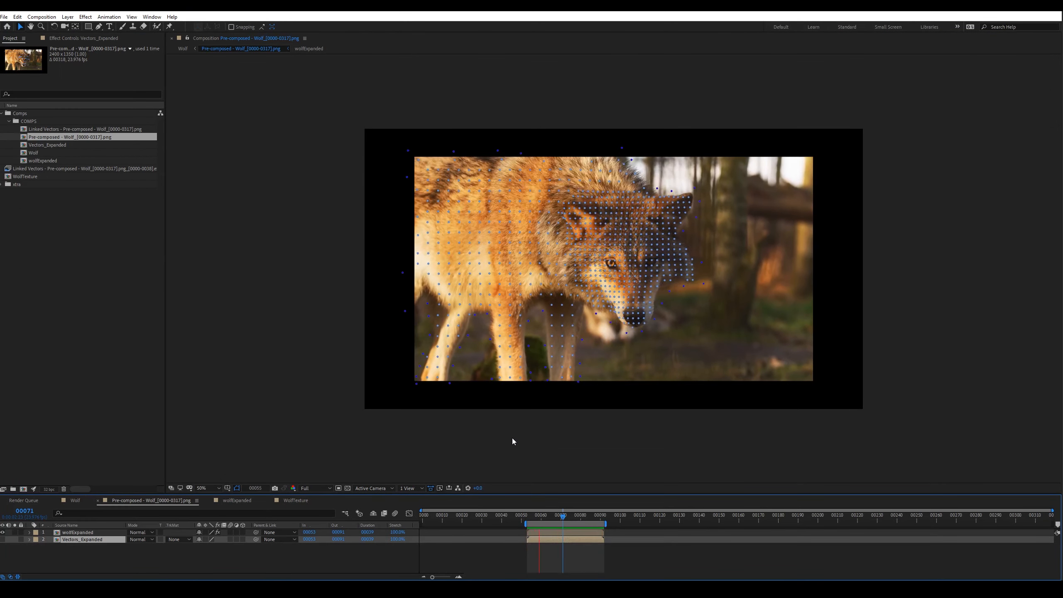
{"action": "key", "text": "space"}
Auto-triangulate the Lockdown mesh at frame 60 and cut away its excess area below the wolf's muzzle.
{"action": "left_click", "coordinate": [542, 516]}
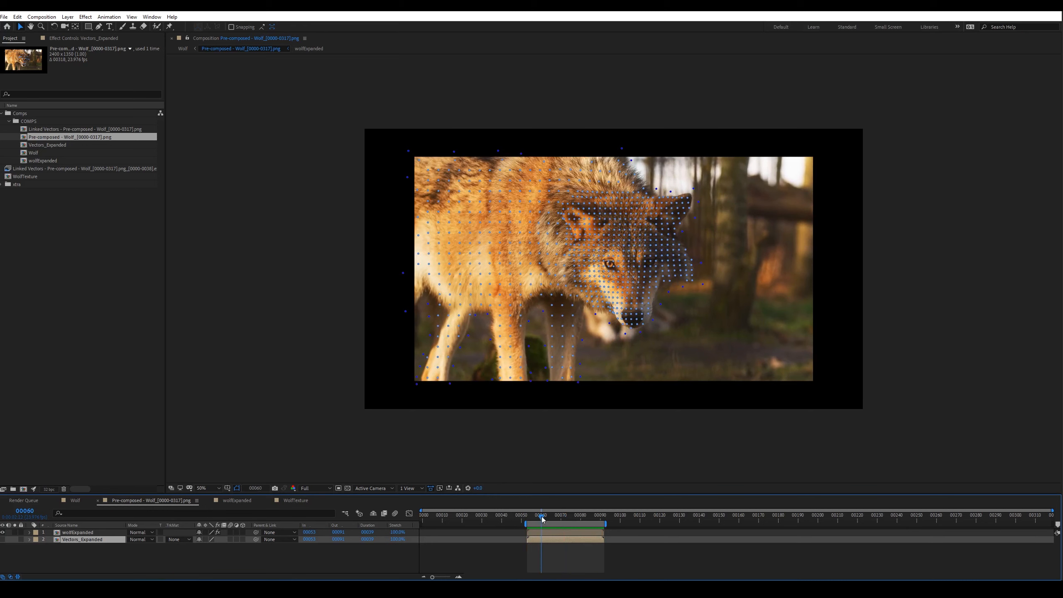
{"action": "key", "text": "ctrl+Up"}
{"action": "left_click", "coordinate": [83, 38]}
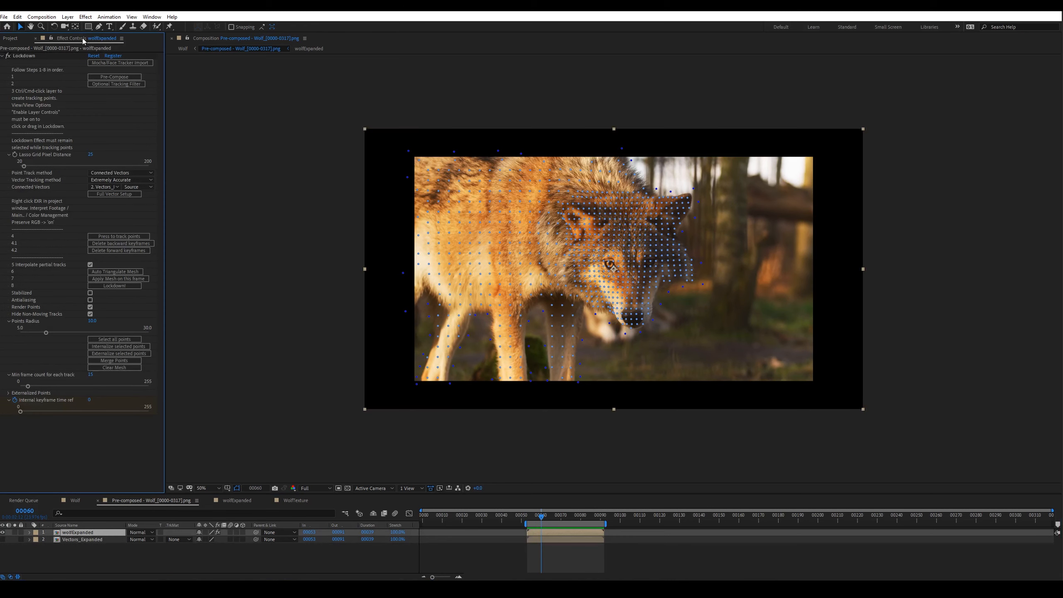
{"action": "left_click", "coordinate": [131, 272]}
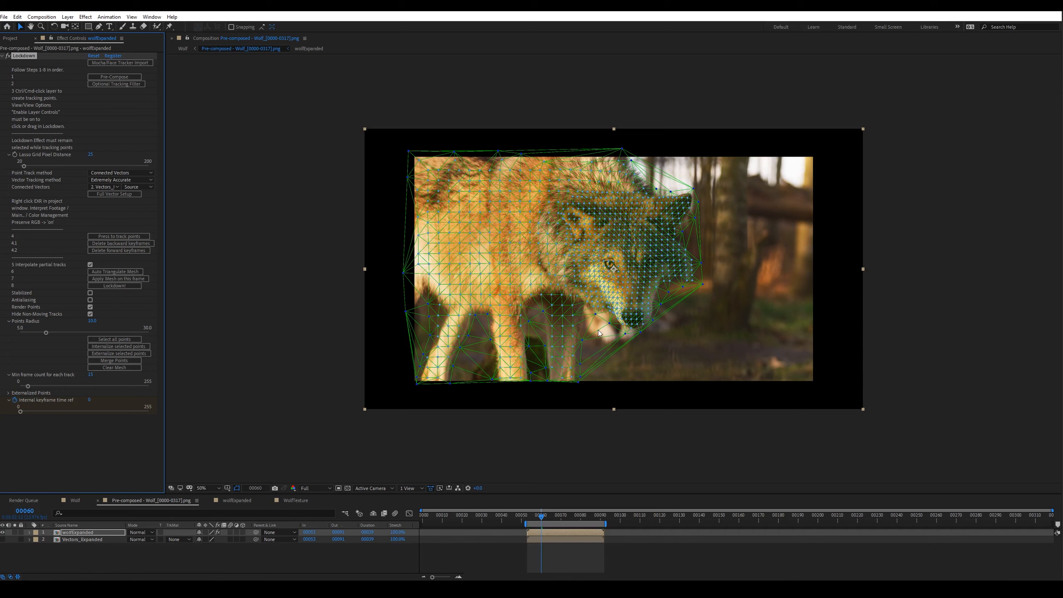
{"action": "left_click_drag", "start_coordinate": [688, 313], "coordinate": [586, 353]}
Apply the mesh on frame 60, preview the stabilized wolf and run Lockdown.
{"action": "left_click", "coordinate": [122, 279]}
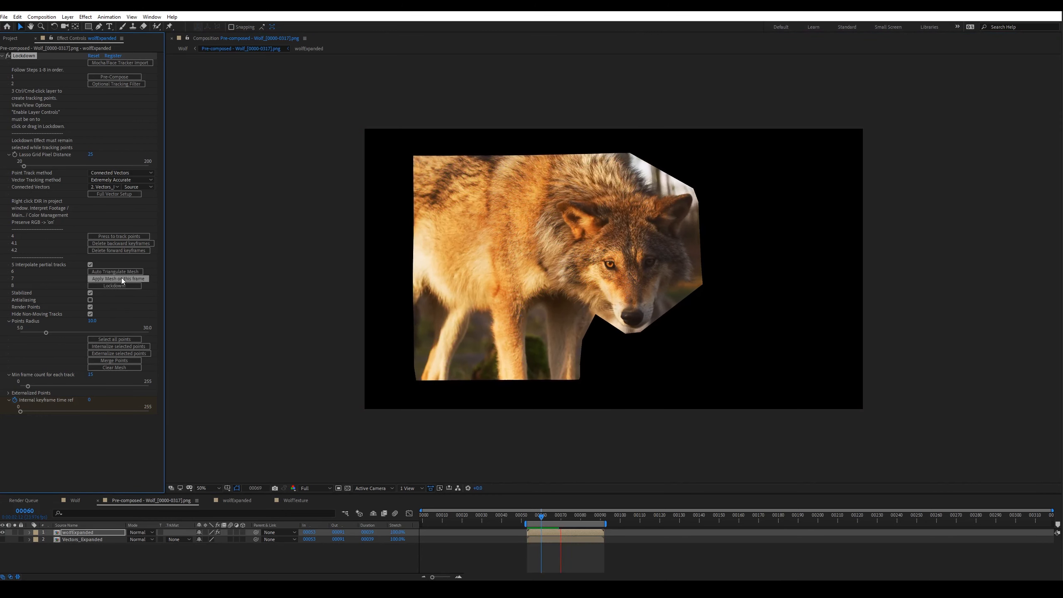
{"action": "key", "text": "space"}
{"action": "left_click", "coordinate": [125, 286]}
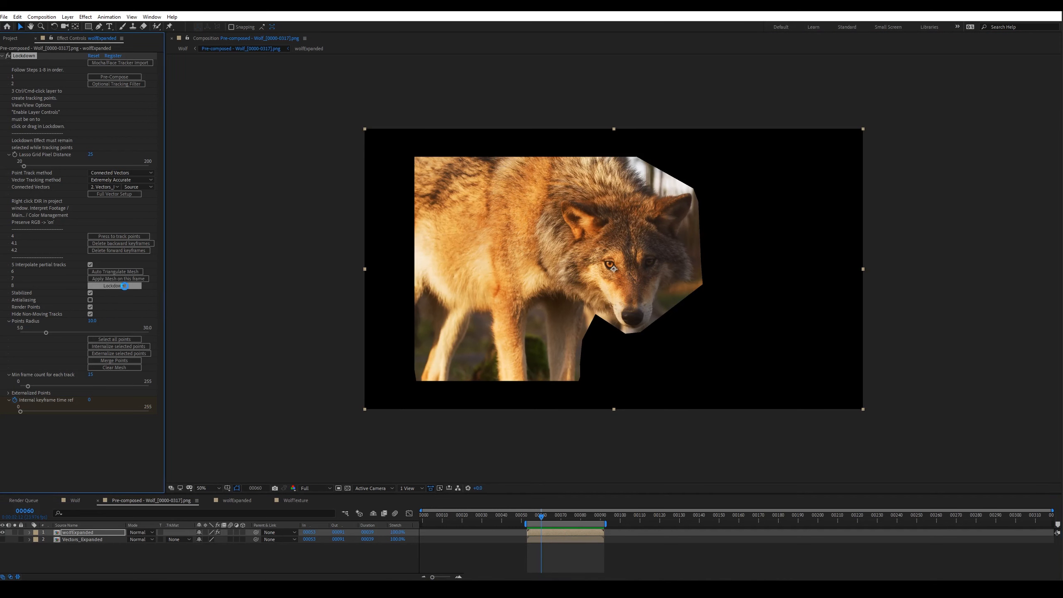
Open the Stabilized - wolfExpanded precomp generated by Lockdown and go to frame 60.
{"action": "left_click", "coordinate": [733, 330]}
{"action": "left_click", "coordinate": [16, 540]}
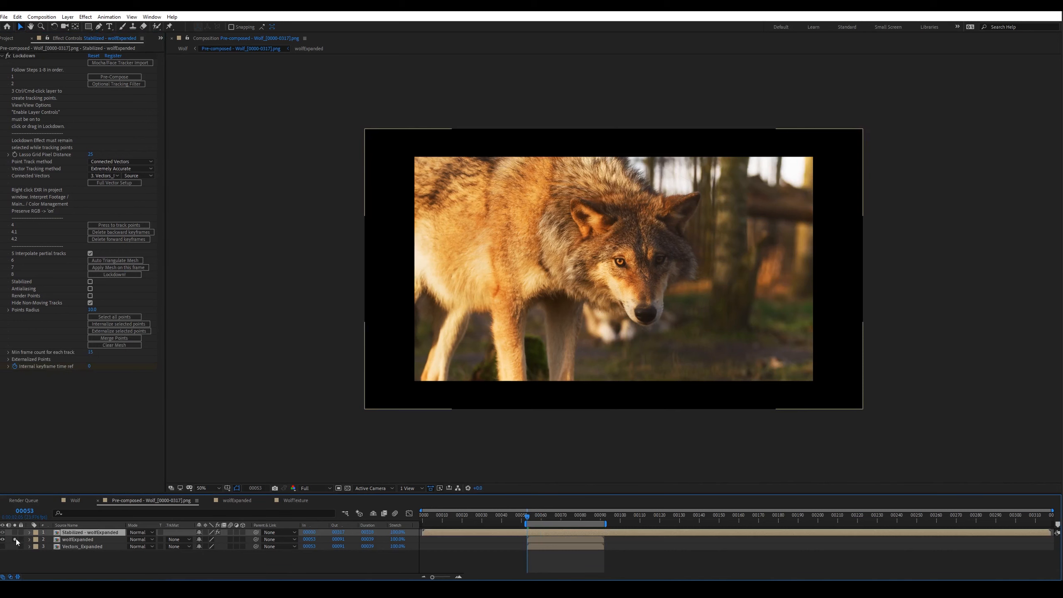
{"action": "double_click", "coordinate": [83, 533]}
{"action": "left_click", "coordinate": [542, 515]}
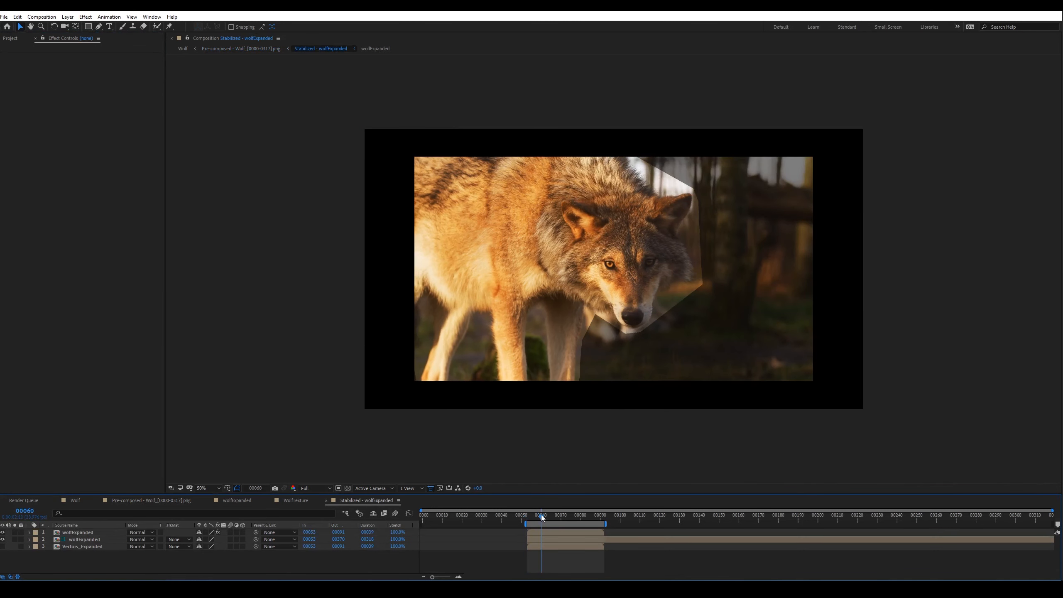
Add the WolfTexture comp as the topmost layer of the stabilized precomp and solo it.
{"action": "left_click", "coordinate": [10, 38]}
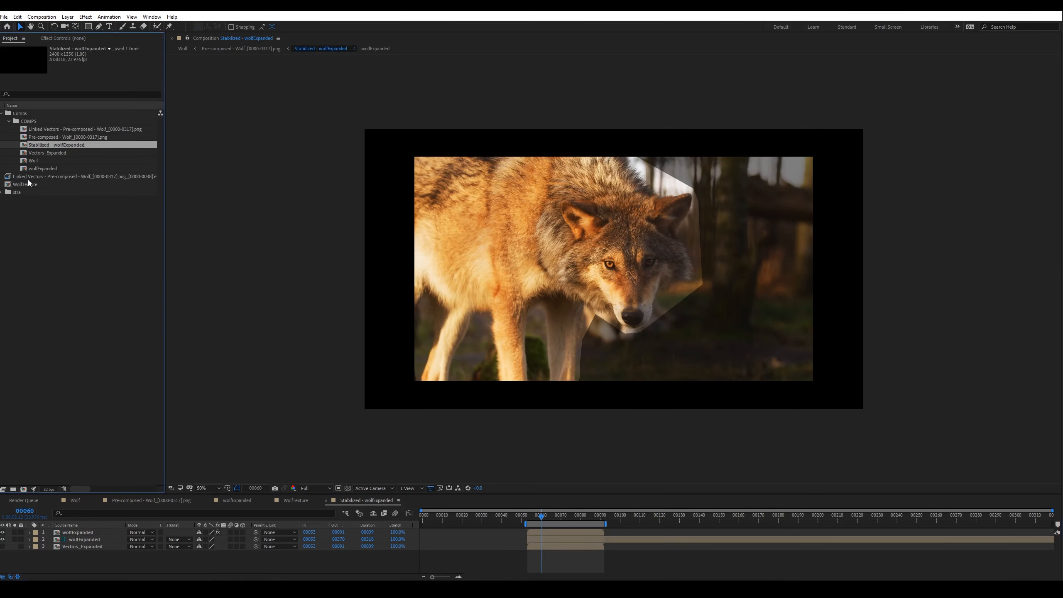
{"action": "left_click_drag", "start_coordinate": [28, 185], "coordinate": [87, 532]}
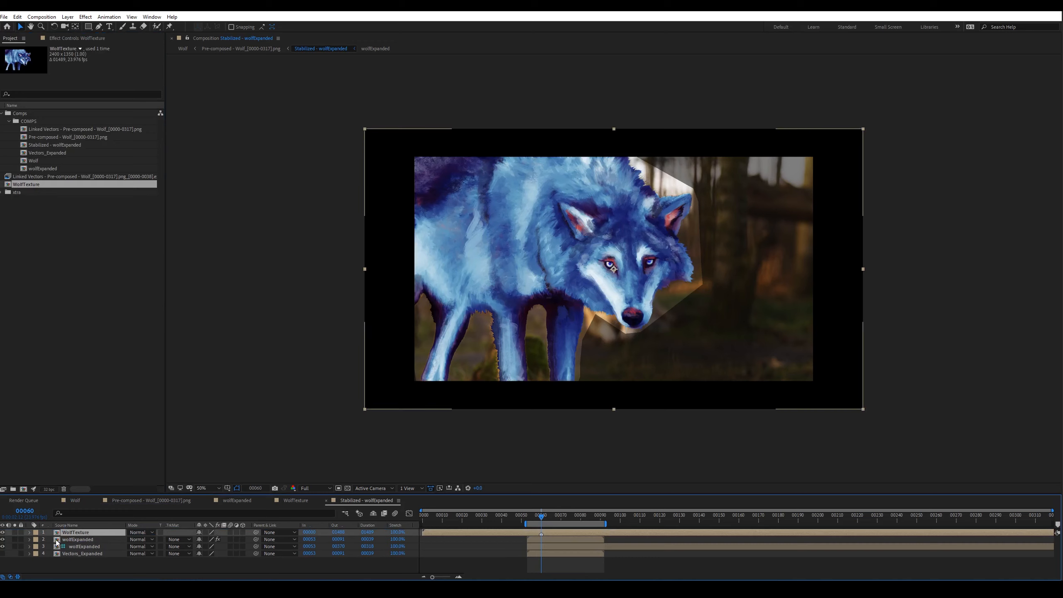
{"action": "left_click", "coordinate": [15, 532]}
Preview the painted texture in the main Wolf comp and check its edges from frame 53 through frame 91.
{"action": "key", "text": "Tab"}
{"action": "left_click", "coordinate": [158, 542]}
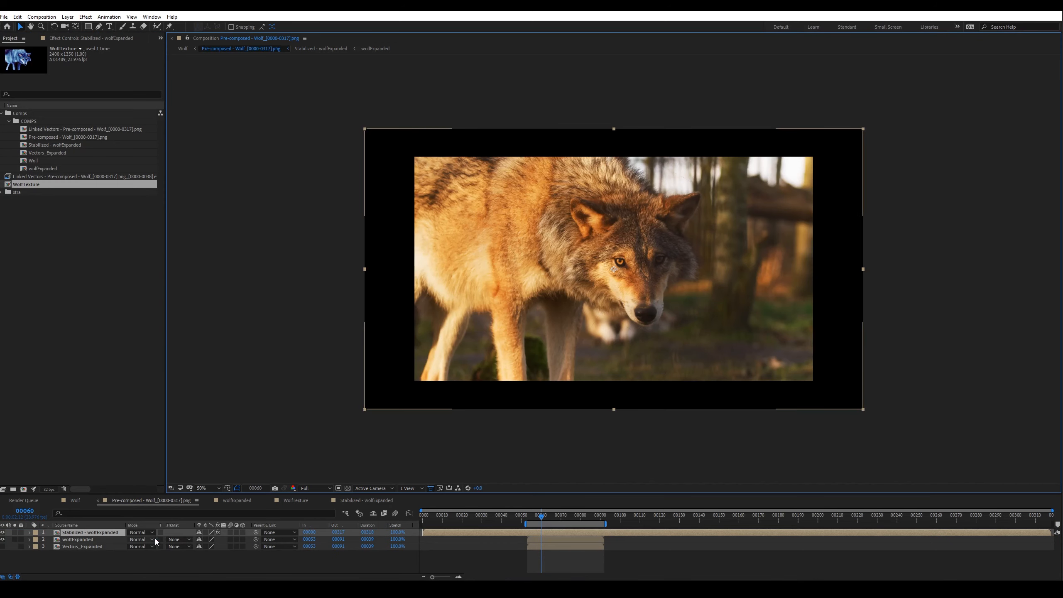
{"action": "left_click", "coordinate": [601, 567]}
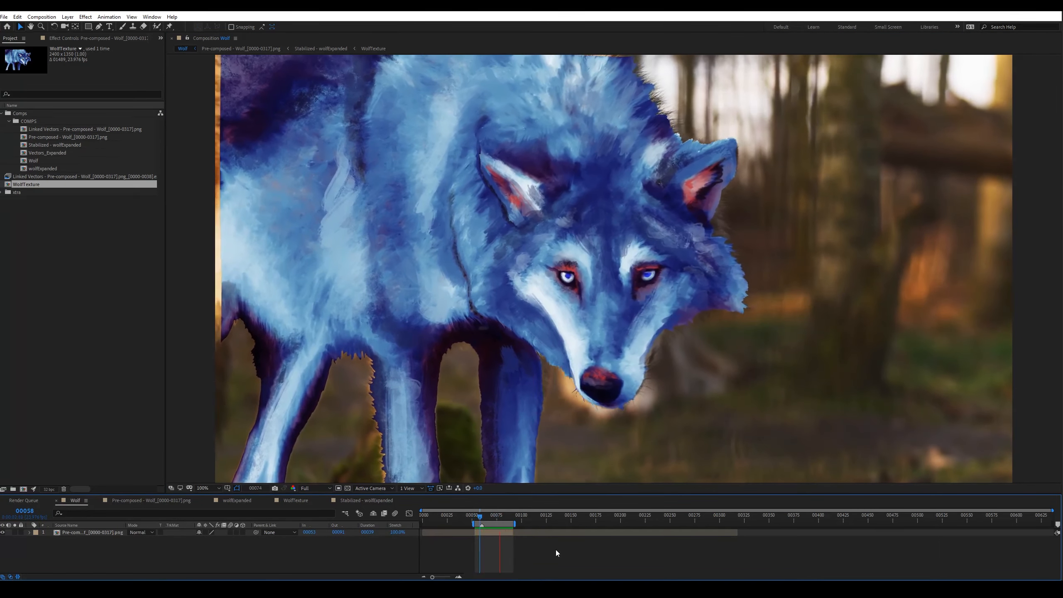
{"action": "key", "text": "space"}
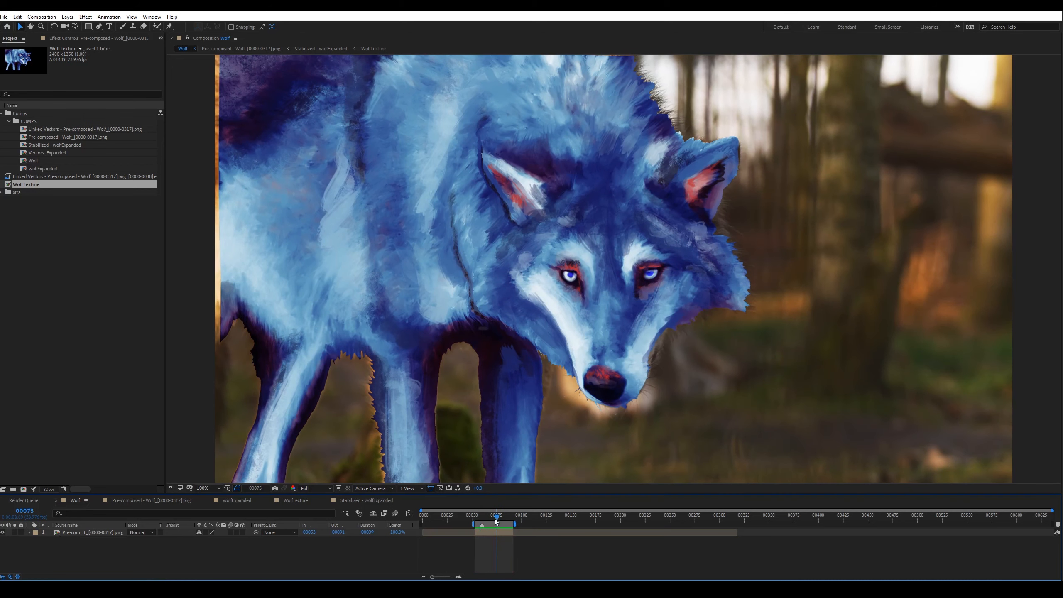
{"action": "left_click_drag", "start_coordinate": [492, 519], "coordinate": [476, 517]}
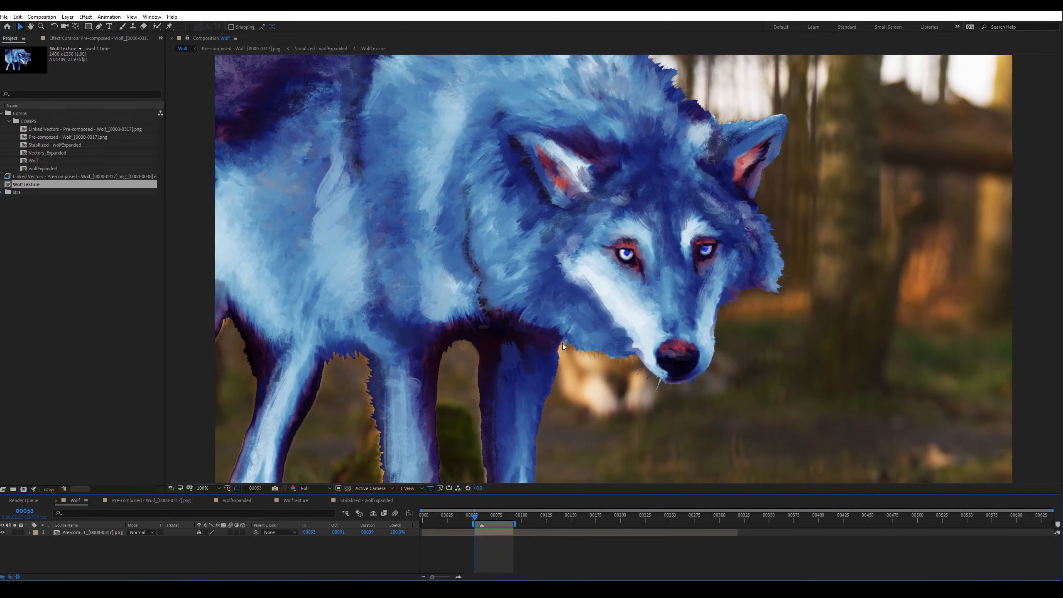
{"action": "left_click_drag", "start_coordinate": [476, 517], "coordinate": [513, 521]}
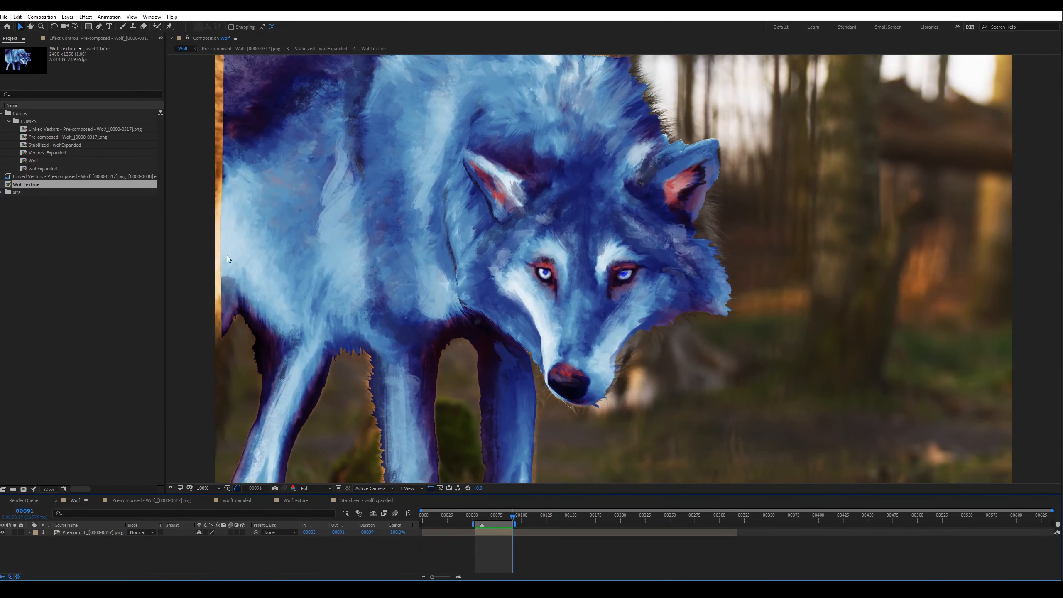
Duplicate the WolfTexture layer at frame 60 in the stabilized precomp and shift the lower copy slightly up and to the left.
{"action": "left_click", "coordinate": [296, 500]}
{"action": "left_click", "coordinate": [101, 540]}
{"action": "key", "text": "Tab"}
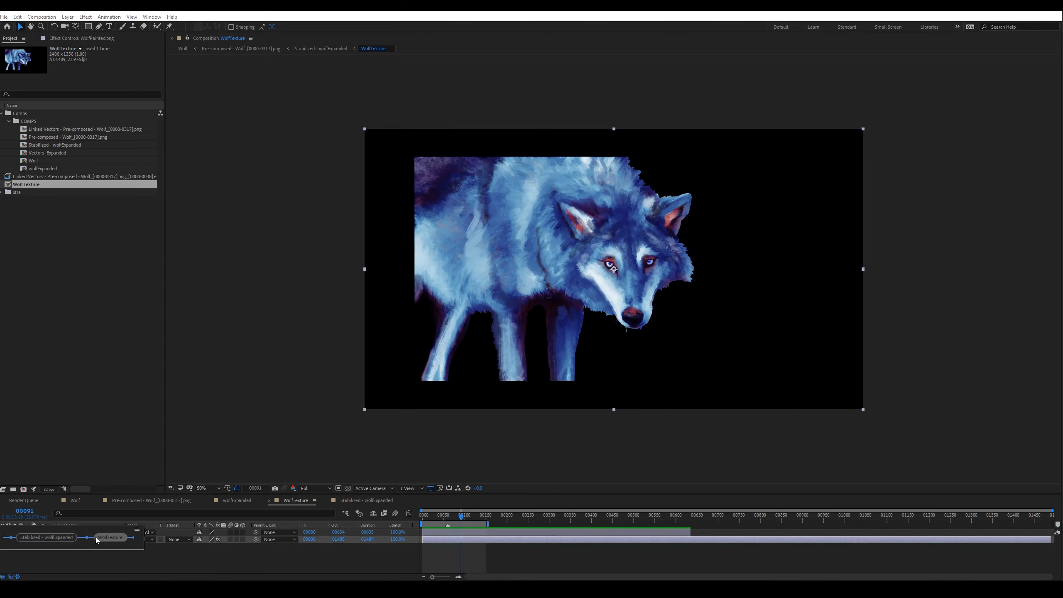
{"action": "left_click", "coordinate": [72, 540]}
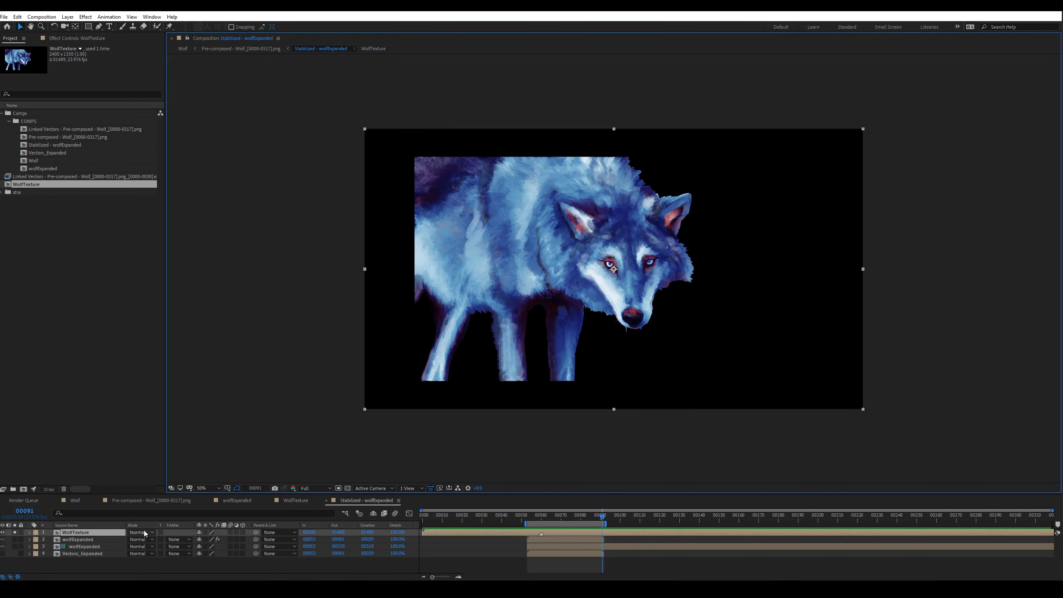
{"action": "left_click", "coordinate": [541, 519]}
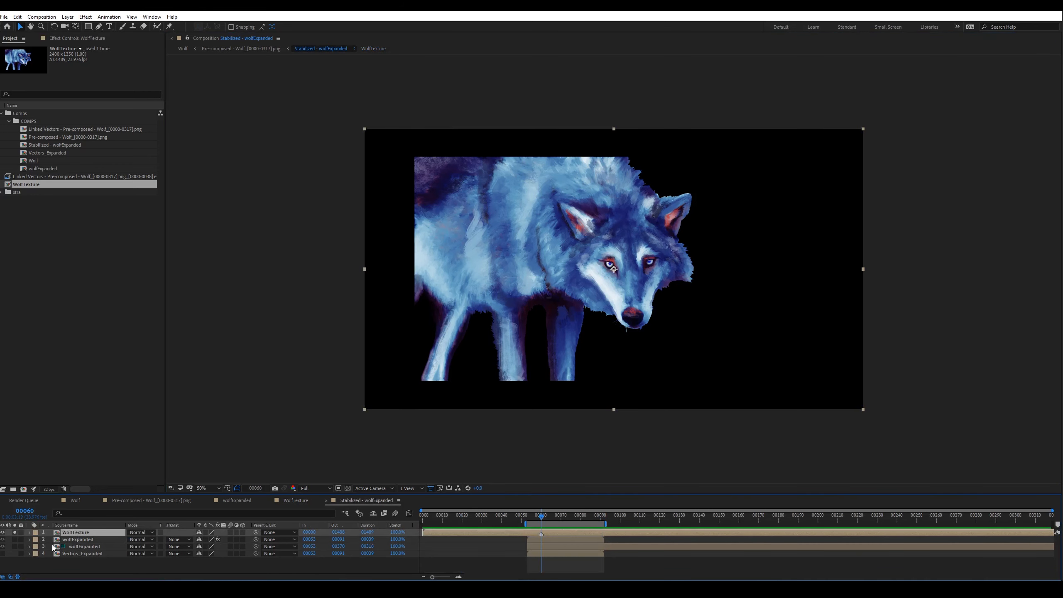
{"action": "key", "text": "ctrl+d"}
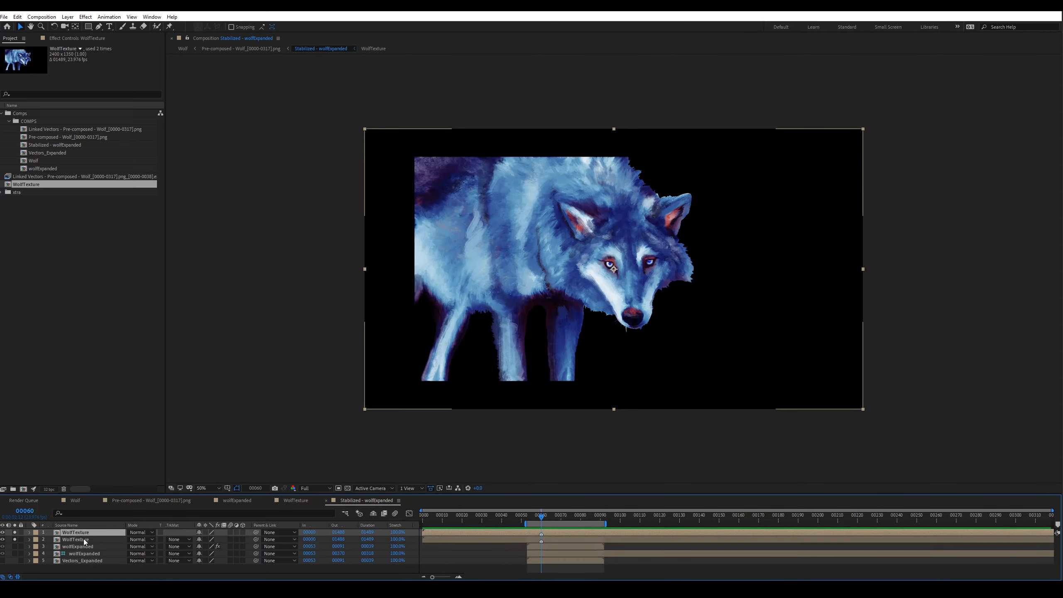
{"action": "left_click", "coordinate": [82, 540]}
{"action": "left_click_drag", "start_coordinate": [488, 259], "coordinate": [480, 242]}
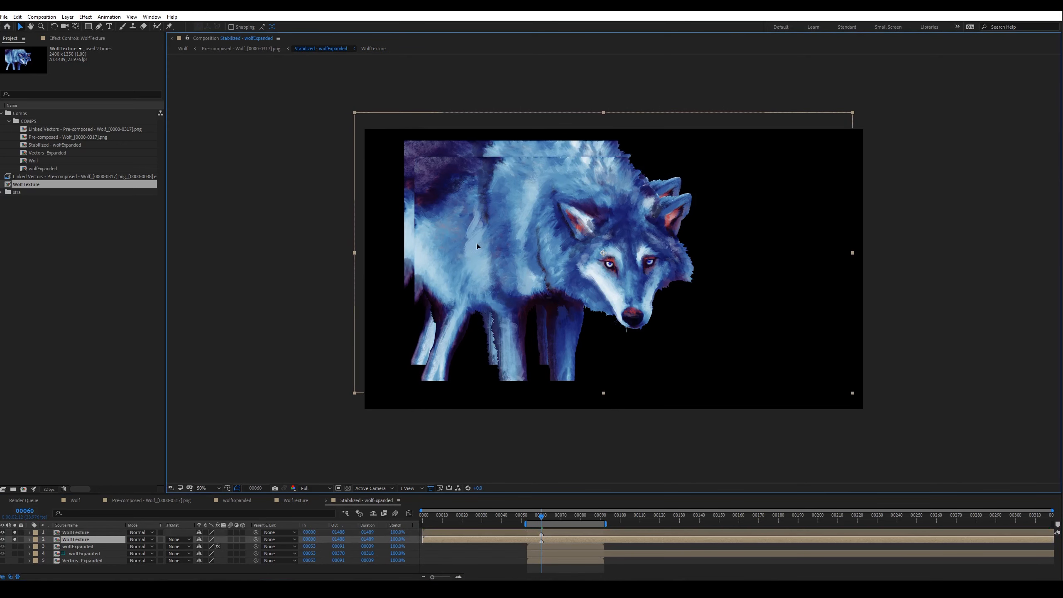
Draw a closed Pen tool mask on the lower WolfTexture copy, enclosing the wolf's back and upper-left body beyond the frame edge.
{"action": "key", "text": "g"}
{"action": "left_click", "coordinate": [370, 288]}
{"action": "left_click_drag", "start_coordinate": [430, 288], "coordinate": [444, 273]}
{"action": "left_click_drag", "start_coordinate": [569, 180], "coordinate": [607, 171]}
{"action": "left_click", "coordinate": [641, 156]}
{"action": "left_click", "coordinate": [639, 116]}
{"action": "left_click", "coordinate": [413, 93]}
{"action": "left_click", "coordinate": [361, 107]}
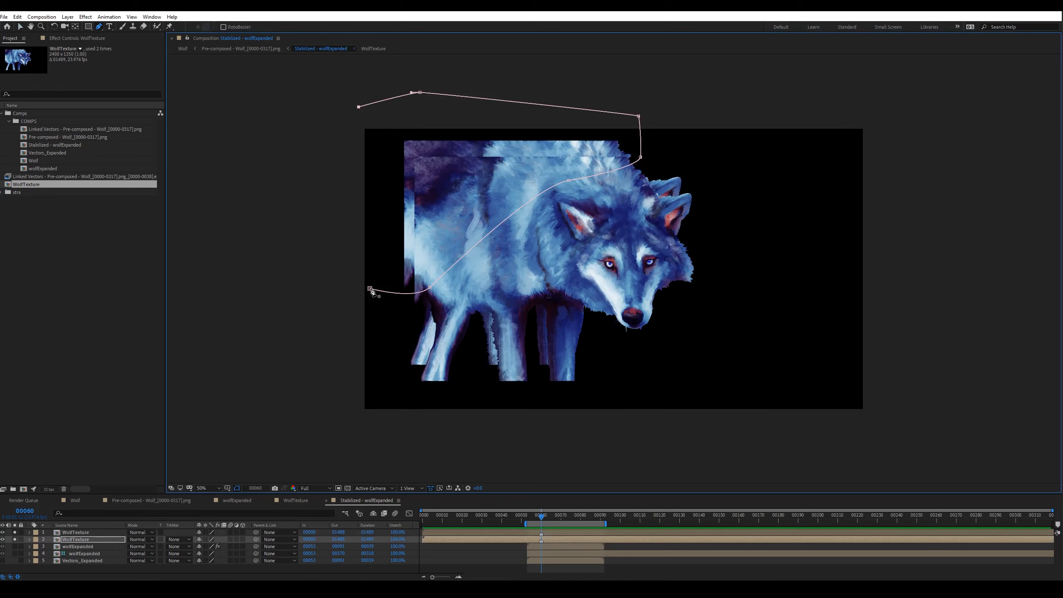
{"action": "left_click", "coordinate": [370, 288]}
{"action": "key", "text": "v"}
Return to the Pre-composed - Wolf comp and preview the extended texture on the moving wolf.
{"action": "key", "text": "Tab"}
{"action": "left_click", "coordinate": [432, 548]}
{"action": "key", "text": "space"}
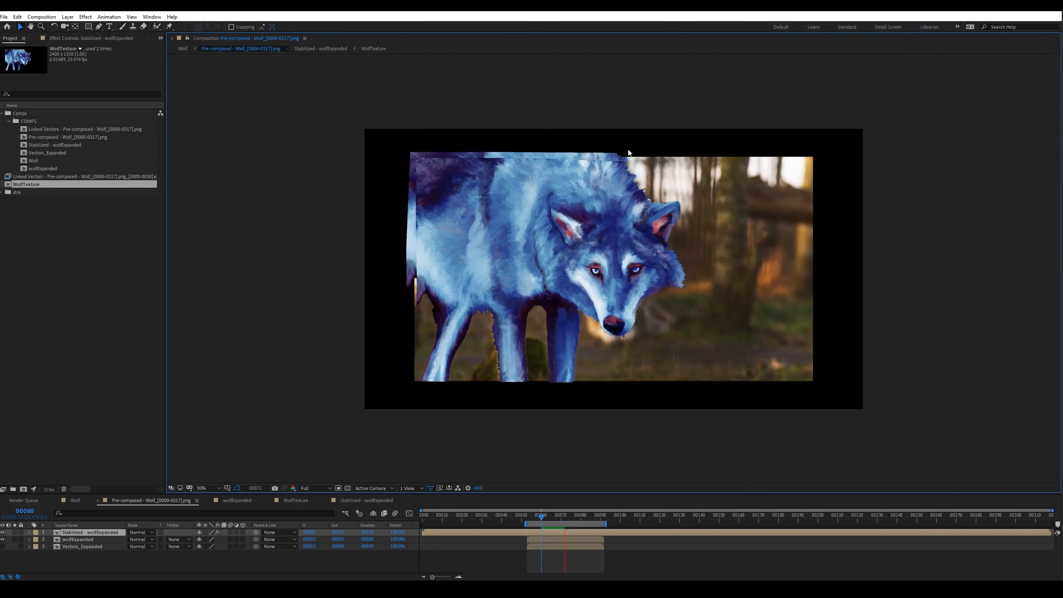